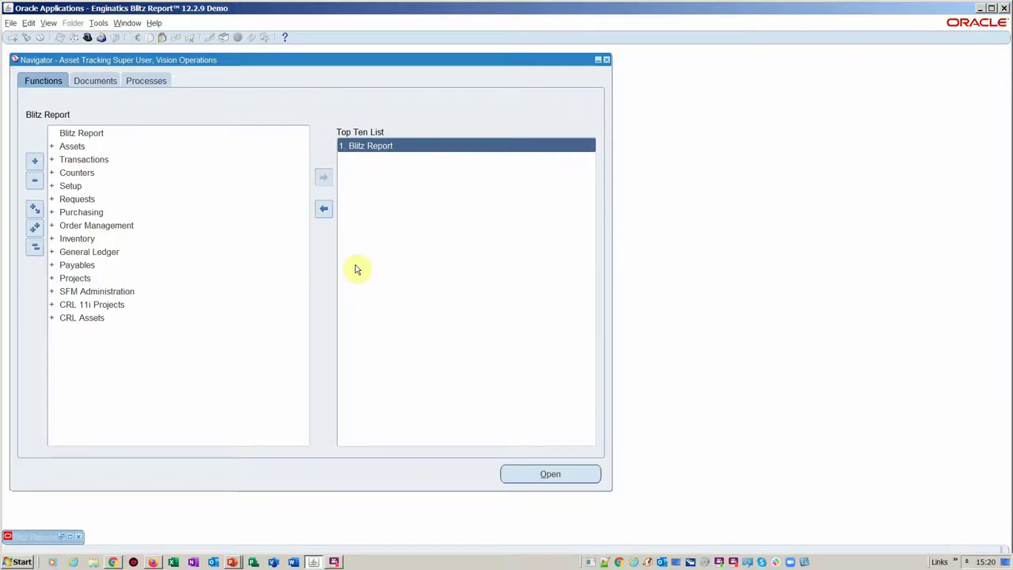
Step: List all of my concurrent requests and open the output of the Interface Move Transactions to Oracle Assets request
{"action": "left_click", "coordinate": [49, 23]}
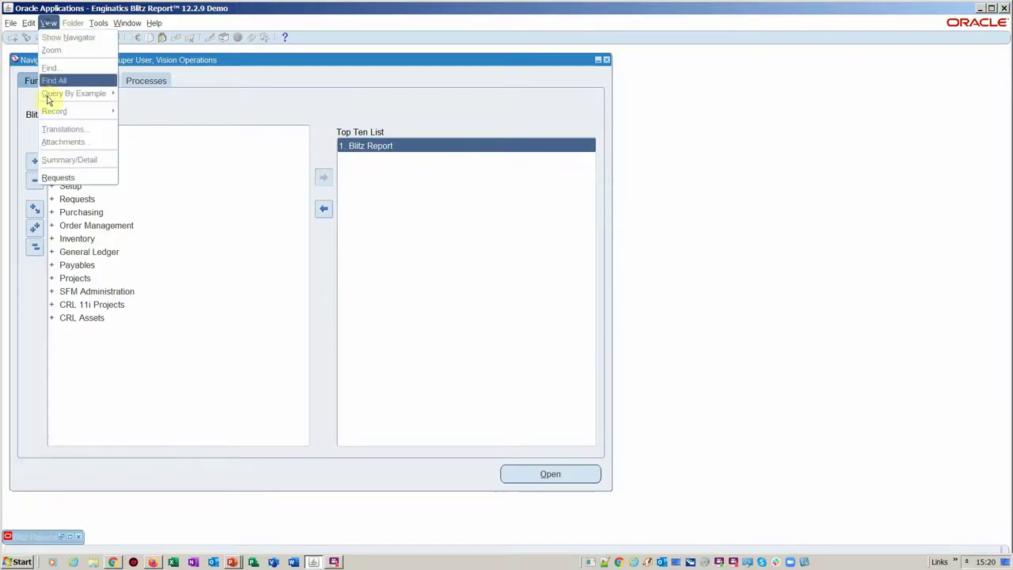
{"action": "left_click", "coordinate": [79, 175]}
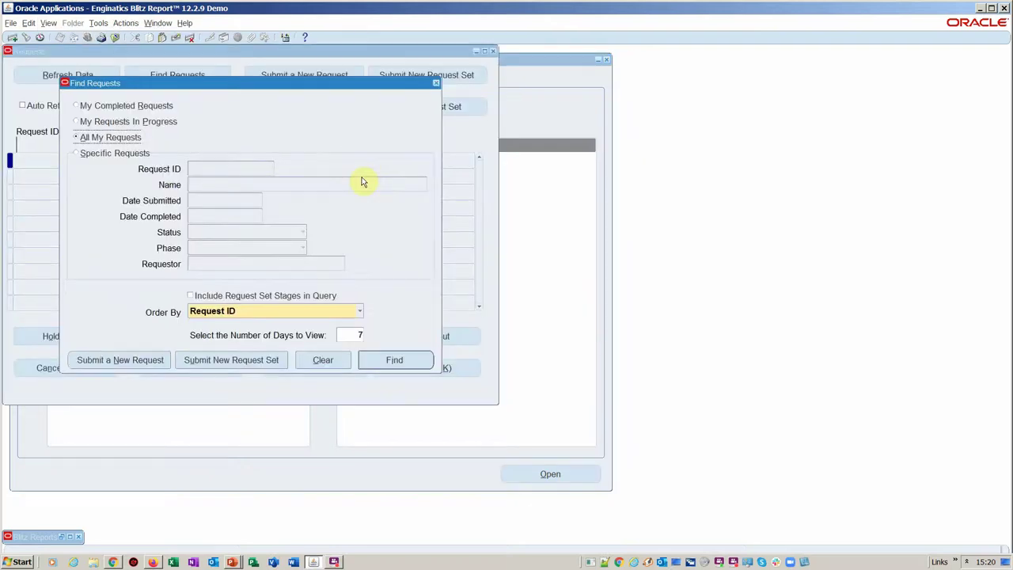
{"action": "left_click", "coordinate": [398, 361]}
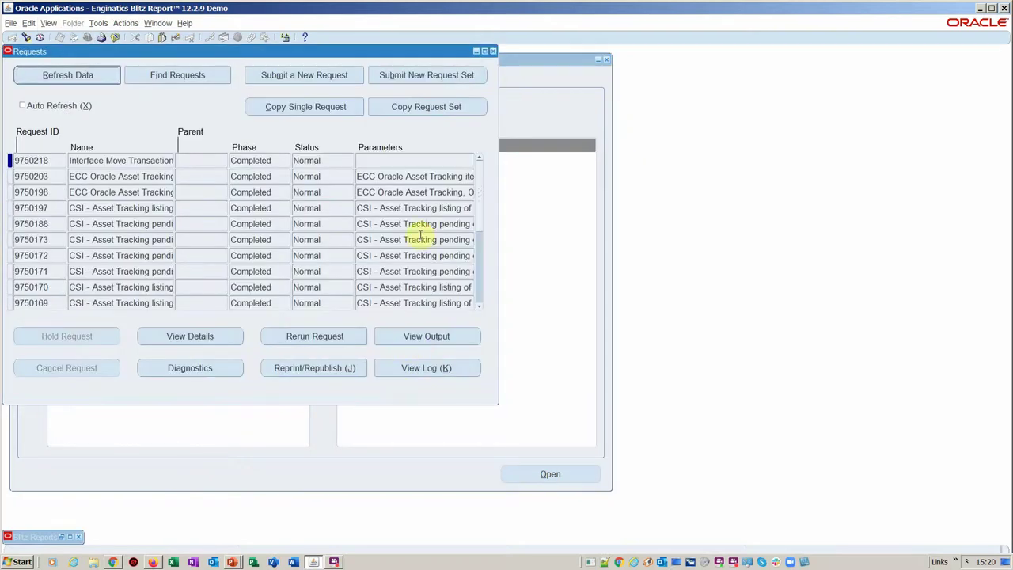
{"action": "left_click", "coordinate": [142, 163]}
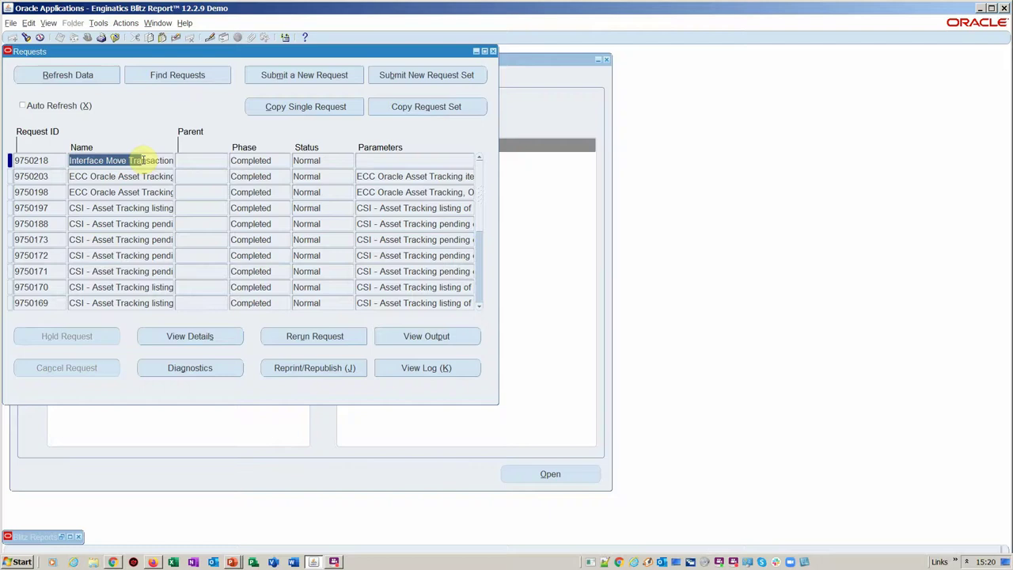
{"action": "left_click_drag", "start_coordinate": [141, 160], "coordinate": [177, 160]}
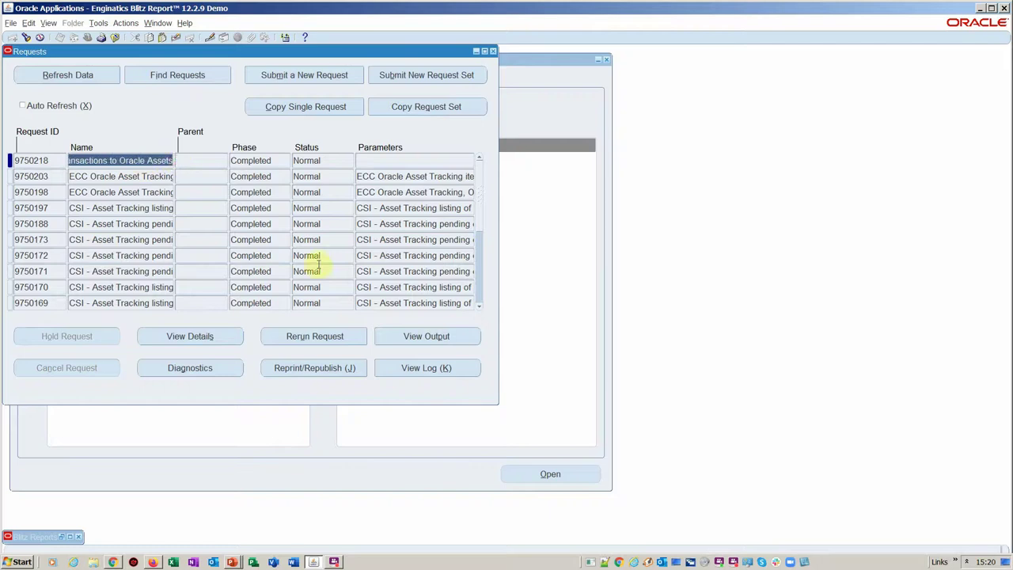
{"action": "left_click", "coordinate": [456, 338]}
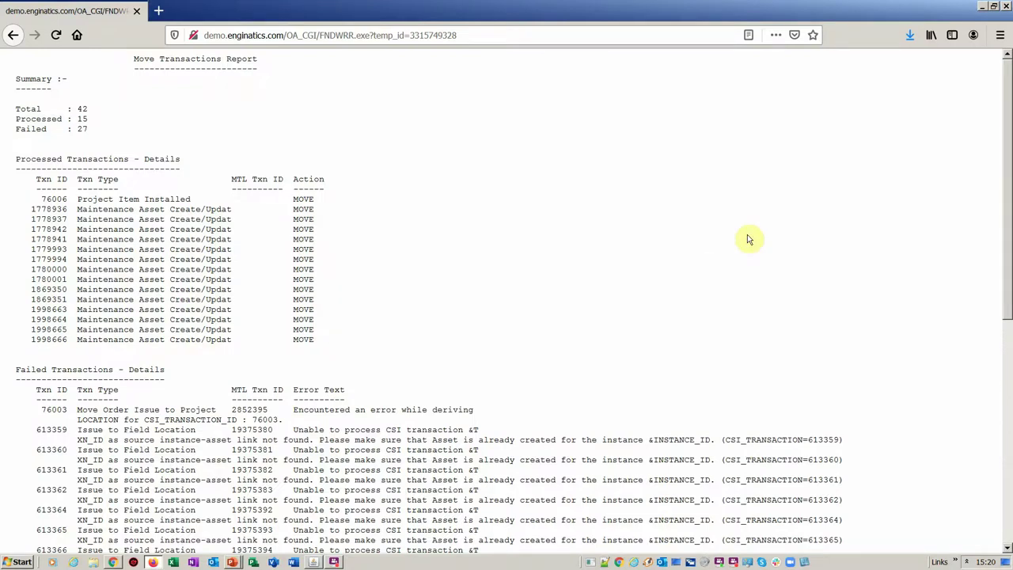
Step: Examine the processed transactions and the error texts of the failed transactions in the Move Transactions Report
{"action": "scroll", "coordinate": [787, 282], "scroll_direction": "down", "scroll_amount": 5}
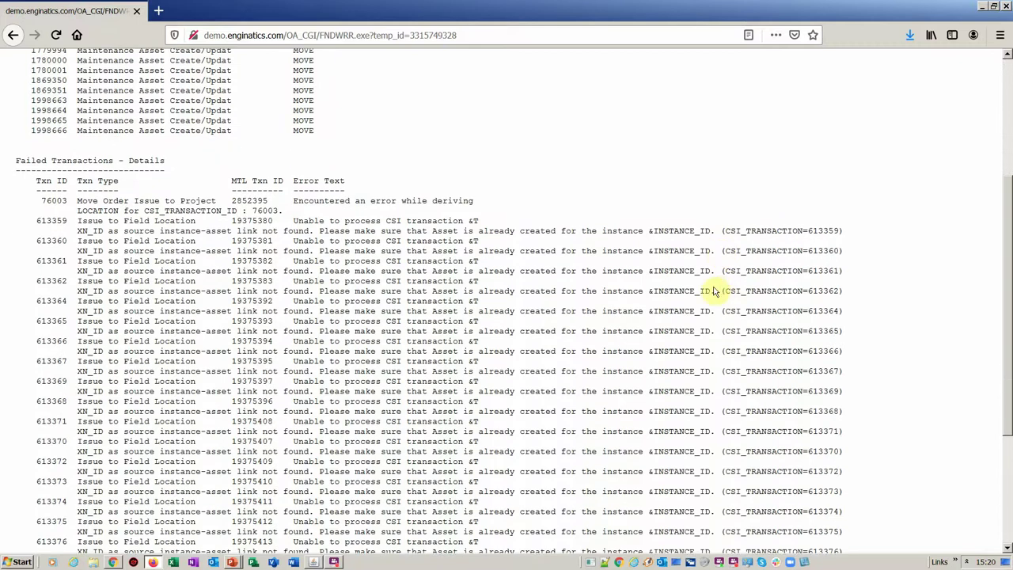
{"action": "scroll", "coordinate": [638, 217], "scroll_direction": "up", "scroll_amount": 3}
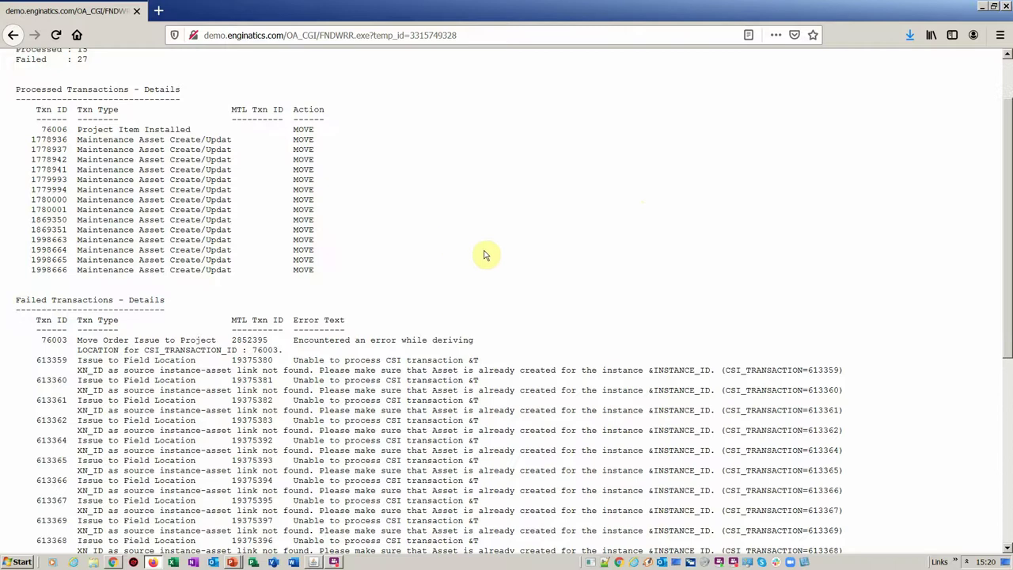
{"action": "scroll", "coordinate": [485, 261], "scroll_direction": "down", "scroll_amount": 2}
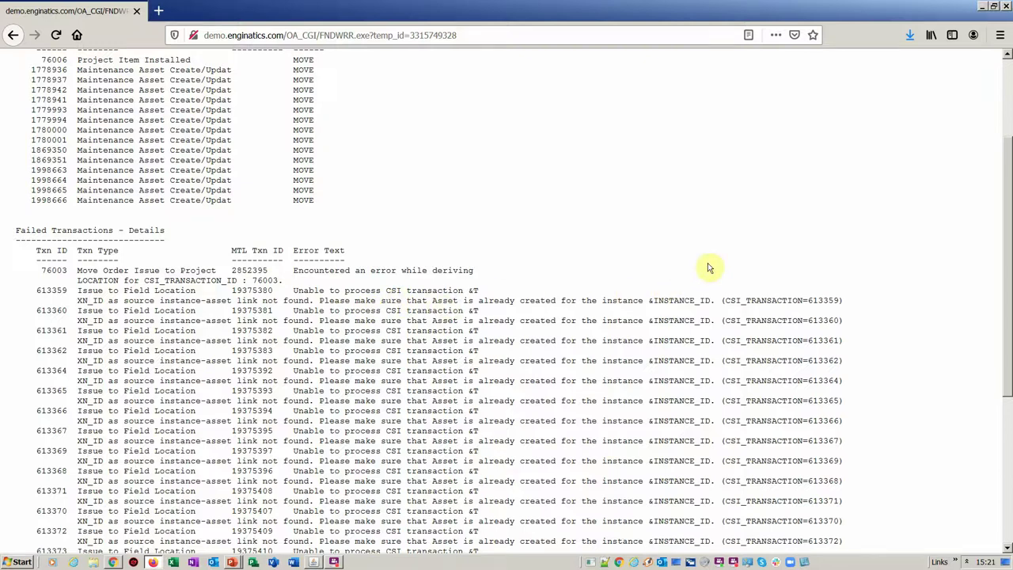
{"action": "scroll", "coordinate": [708, 273], "scroll_direction": "down", "scroll_amount": 1}
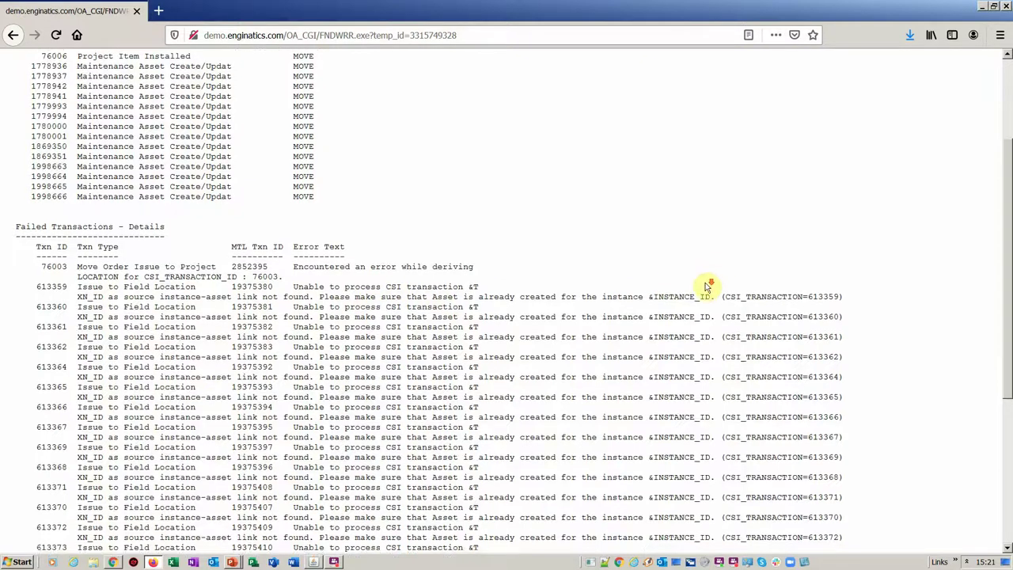
{"action": "scroll", "coordinate": [707, 273], "scroll_direction": "down", "scroll_amount": 1}
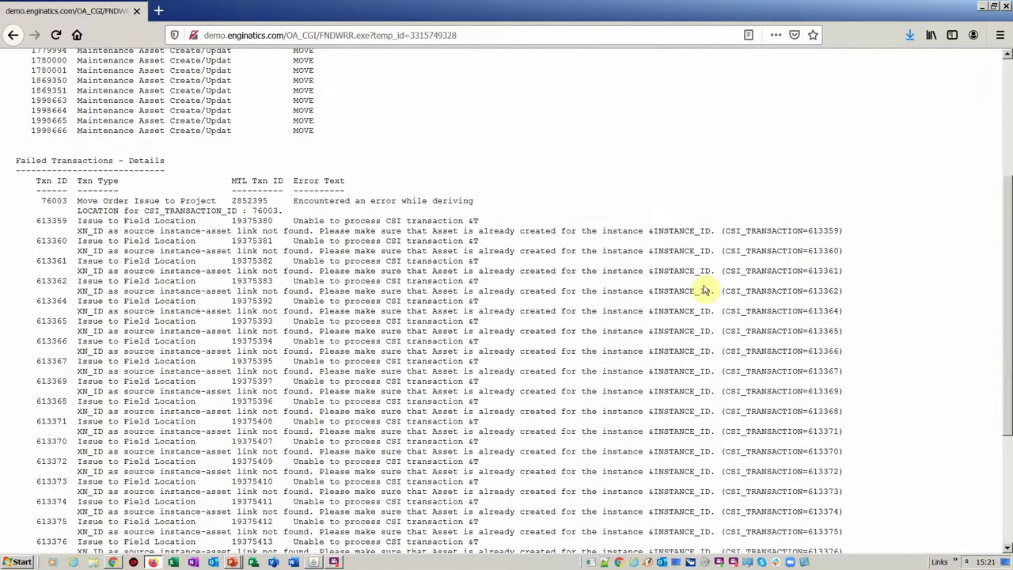
Step: Switch to the My Oracle Support note on troubleshooting pending transactions and copy the query for the first pending error transaction per serial number/instance
{"action": "key", "text": "alt+Tab"}
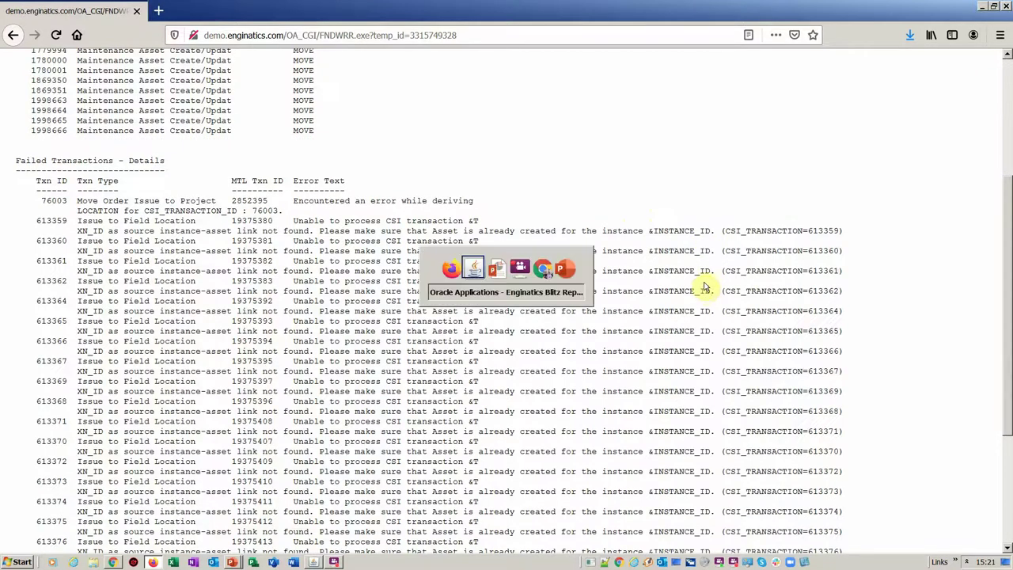
{"action": "key", "text": "alt+Tab"}
{"action": "key", "text": "alt+Tab"}
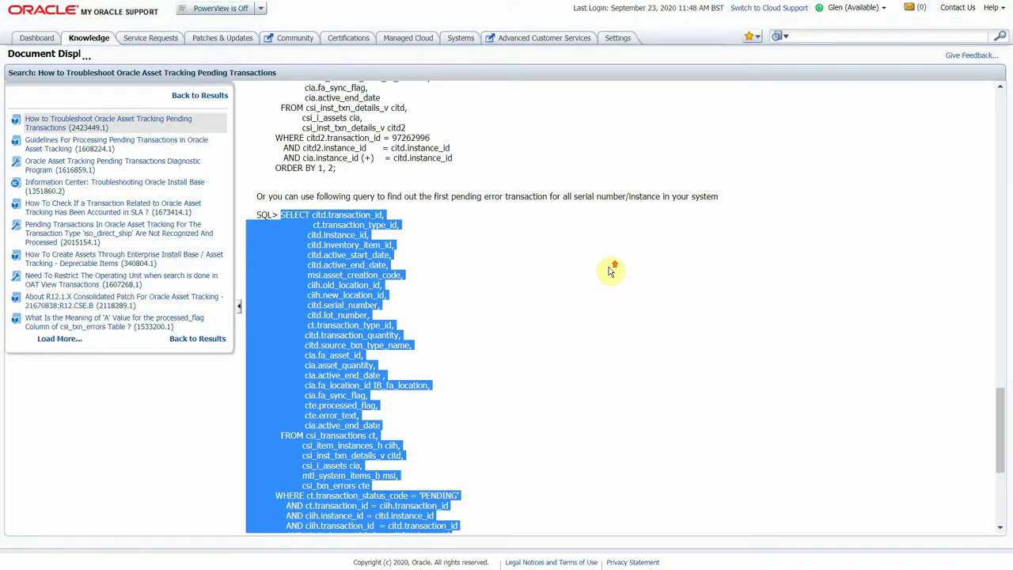
{"action": "scroll", "coordinate": [609, 272], "scroll_direction": "up", "scroll_amount": 3}
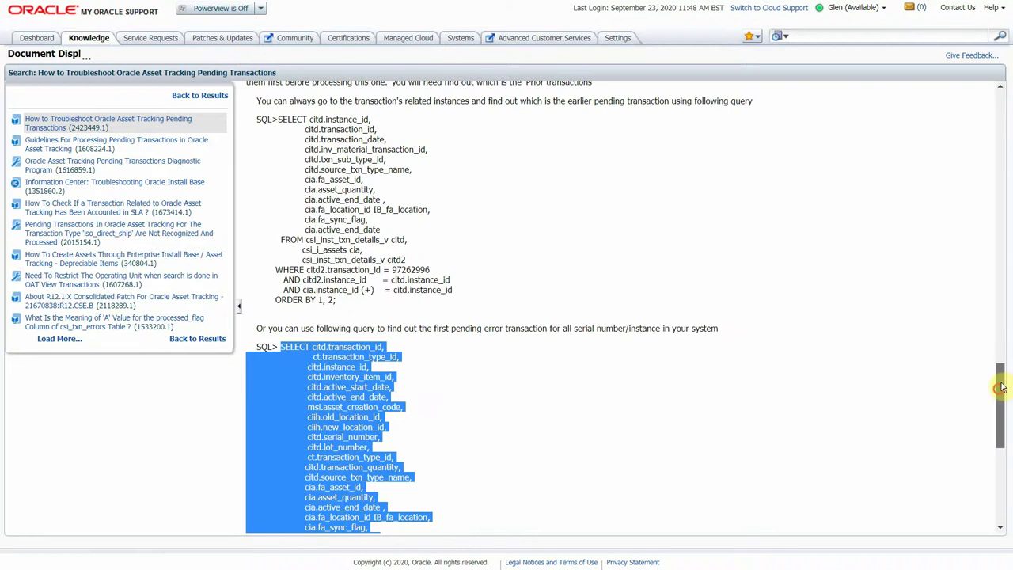
{"action": "left_click_drag", "start_coordinate": [1001, 387], "coordinate": [1008, 117]}
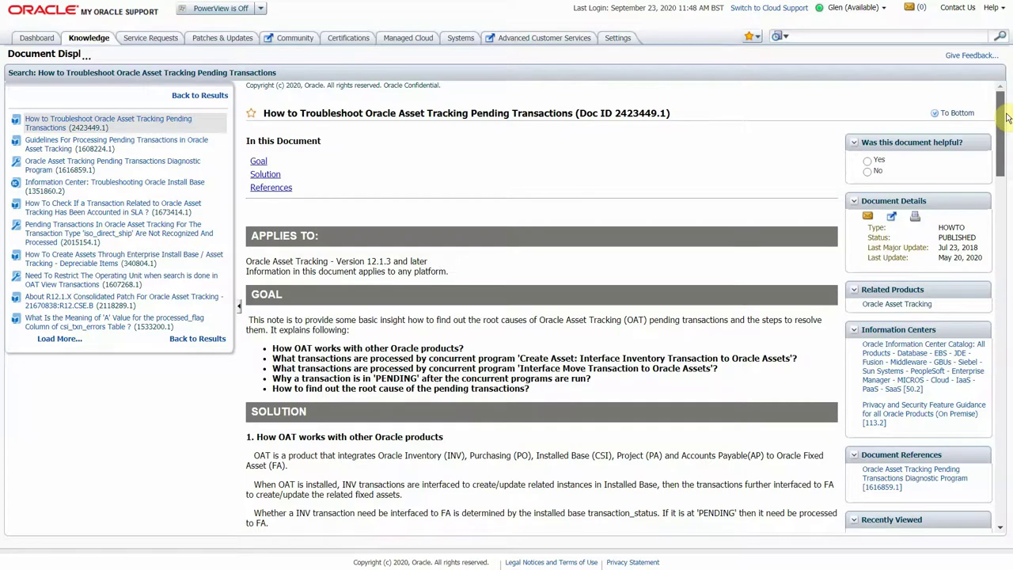
{"action": "left_click_drag", "start_coordinate": [1008, 117], "coordinate": [976, 437]}
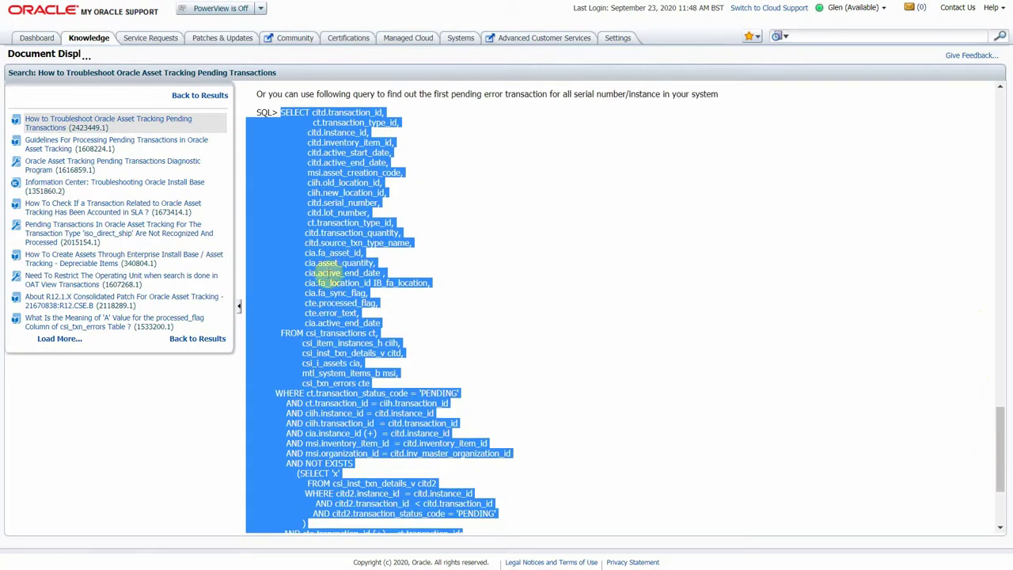
{"action": "right_click", "coordinate": [328, 273]}
{"action": "left_click", "coordinate": [348, 278]}
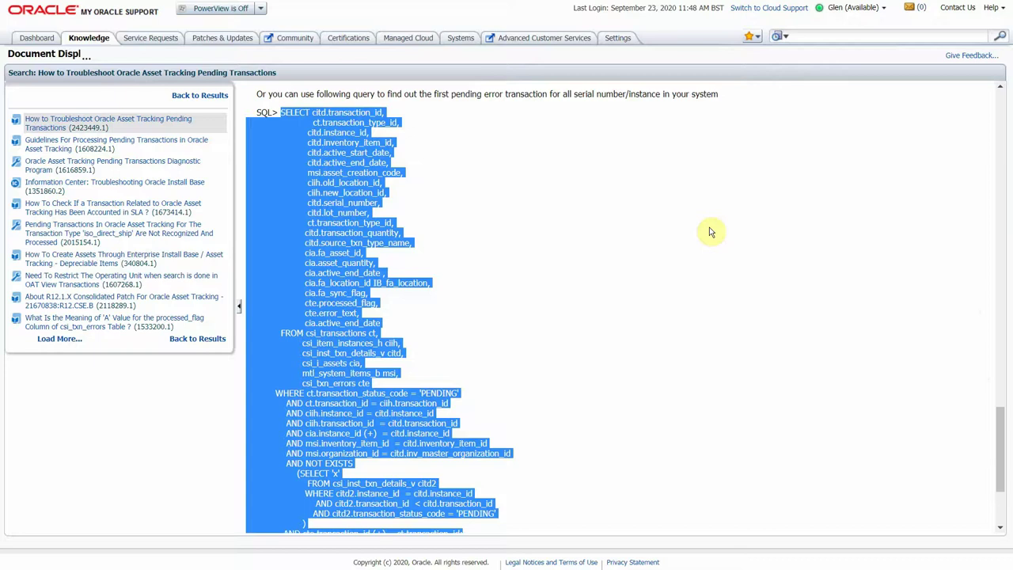
Step: Return to Oracle Applications, close the requests list and restore the minimized Blitz Reports Setup window
{"action": "key", "text": "alt+Tab"}
{"action": "key", "text": "Tab"}
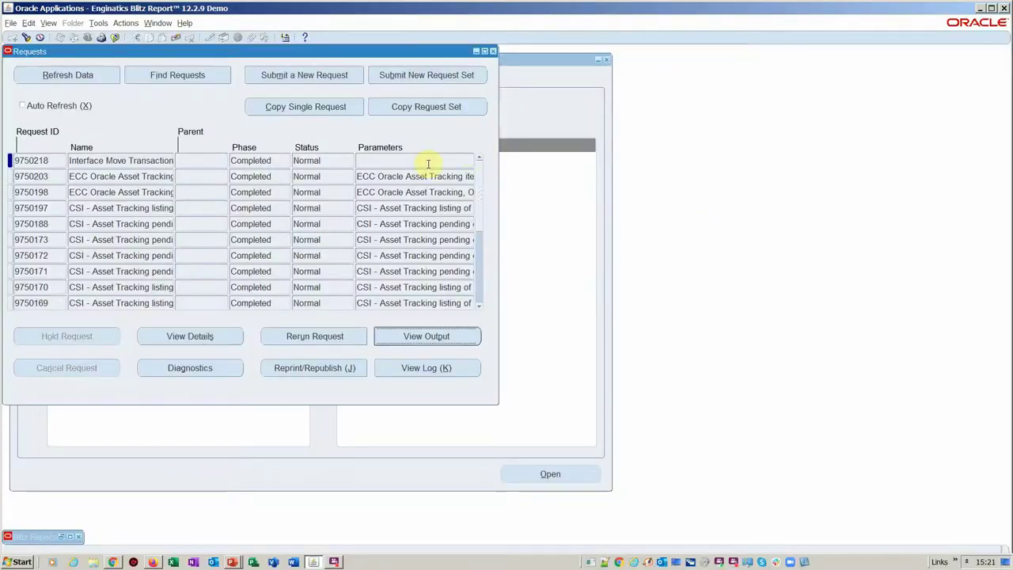
{"action": "left_click", "coordinate": [492, 51]}
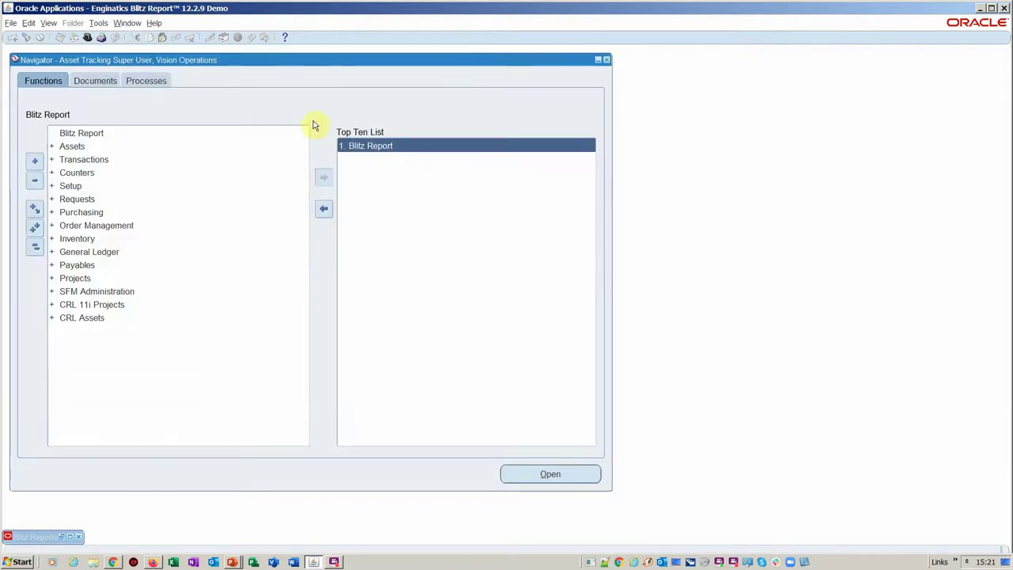
{"action": "left_click_drag", "start_coordinate": [335, 59], "coordinate": [361, 62]}
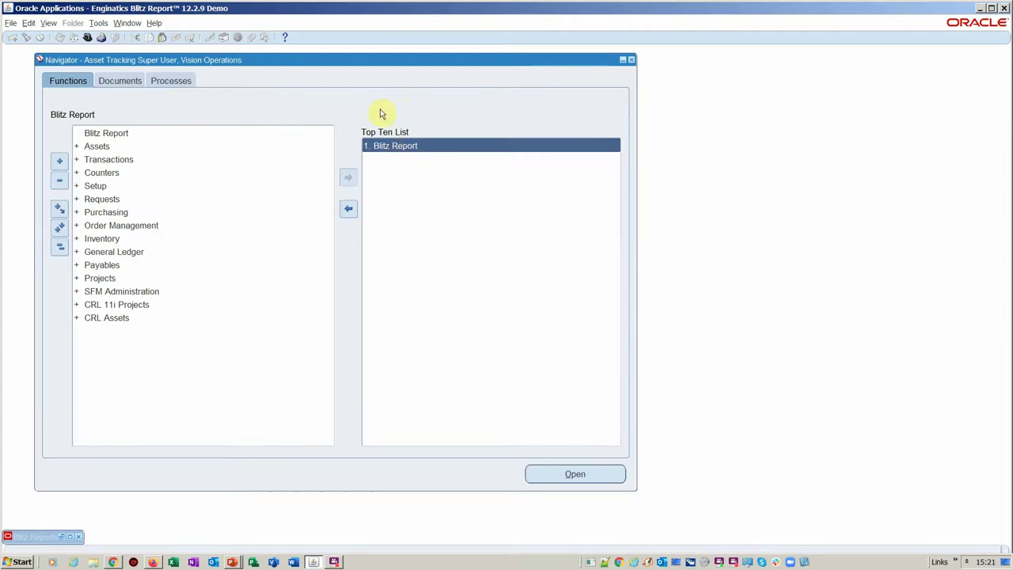
{"action": "left_click", "coordinate": [69, 538]}
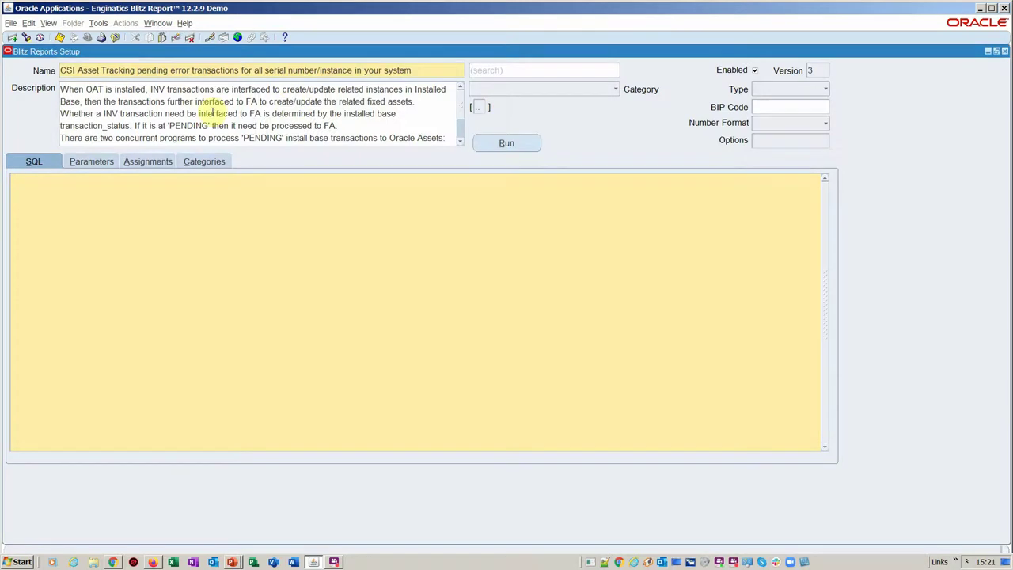
Step: Review the name and description of the pending error transactions report
{"action": "triple_click", "coordinate": [138, 70]}
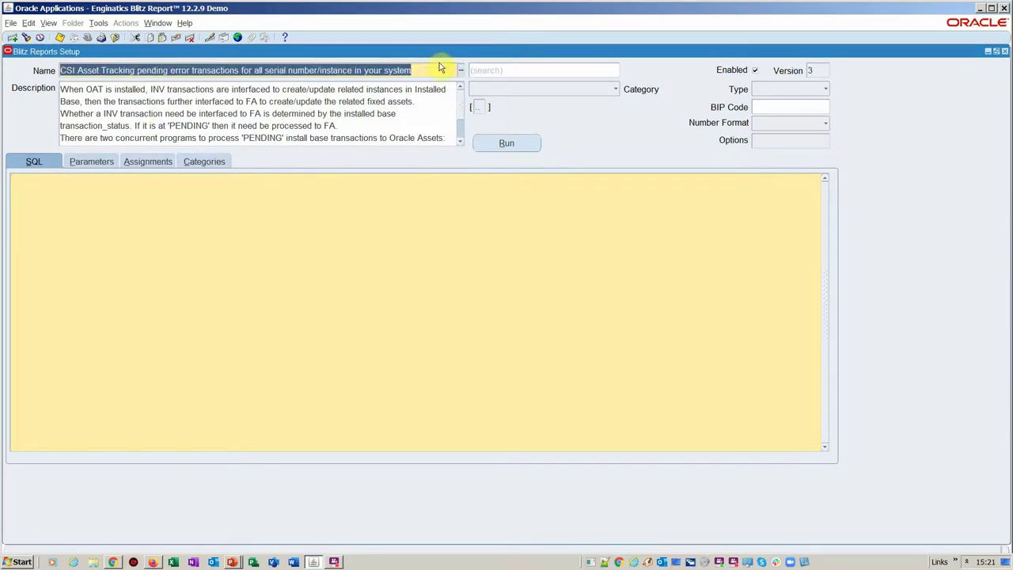
{"action": "left_click_drag", "start_coordinate": [436, 69], "coordinate": [67, 94]}
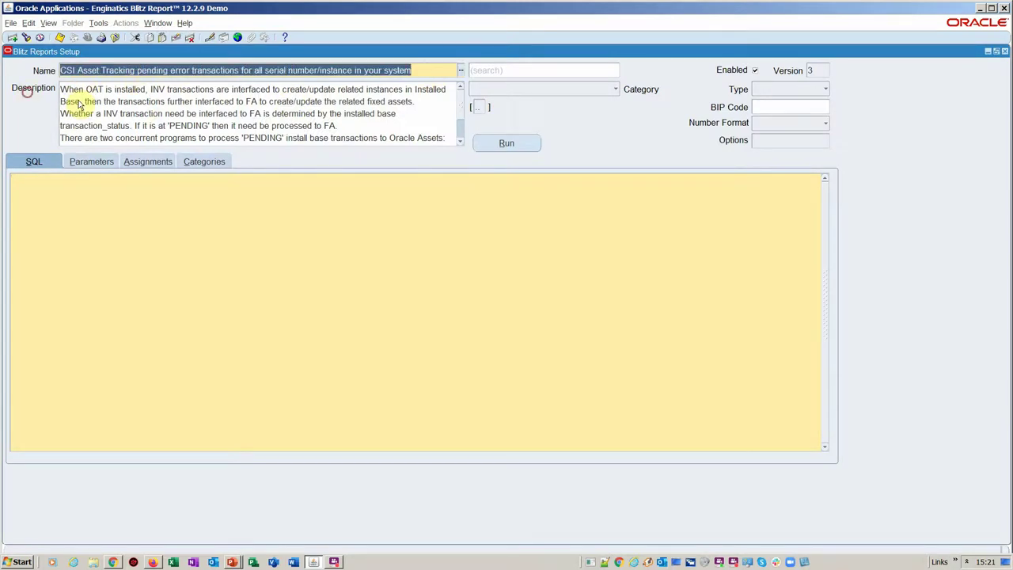
{"action": "key", "text": "Tab"}
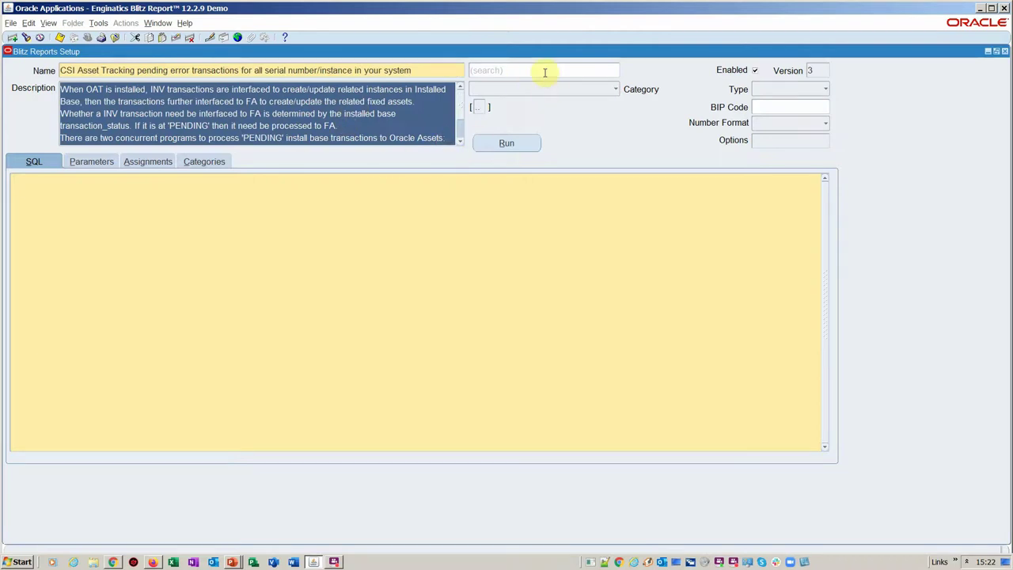
Step: Paste the copied query as the report's SQL and check the SQL text of its Status parameter
{"action": "left_click", "coordinate": [196, 198]}
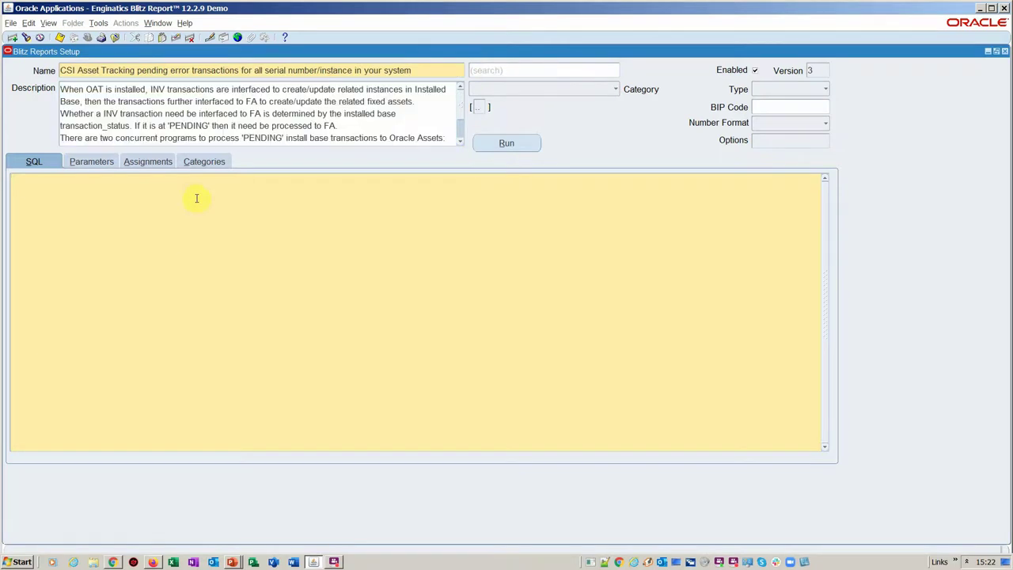
{"action": "key", "text": "ctrl+v"}
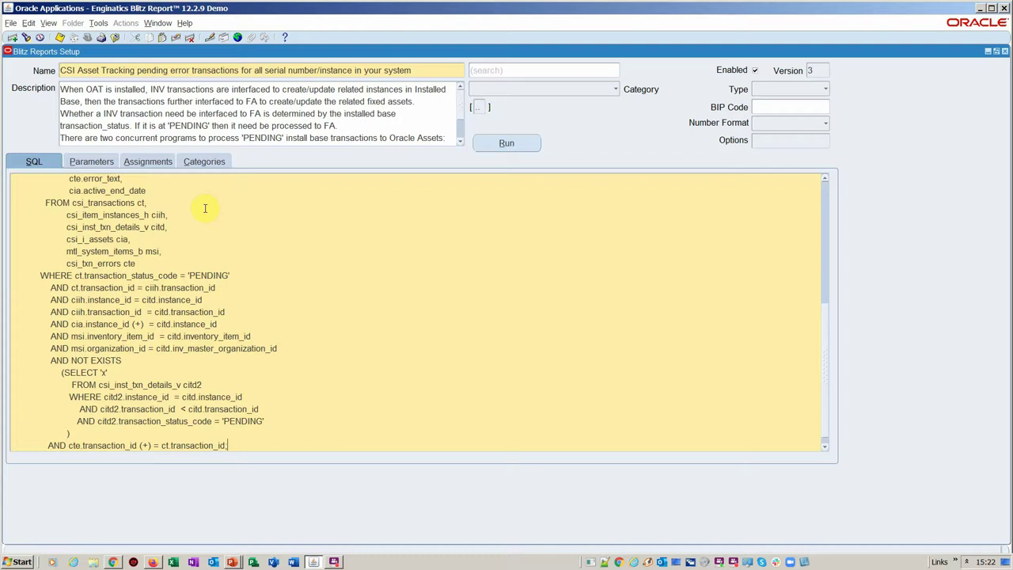
{"action": "scroll", "coordinate": [315, 301], "scroll_direction": "up", "scroll_amount": 7}
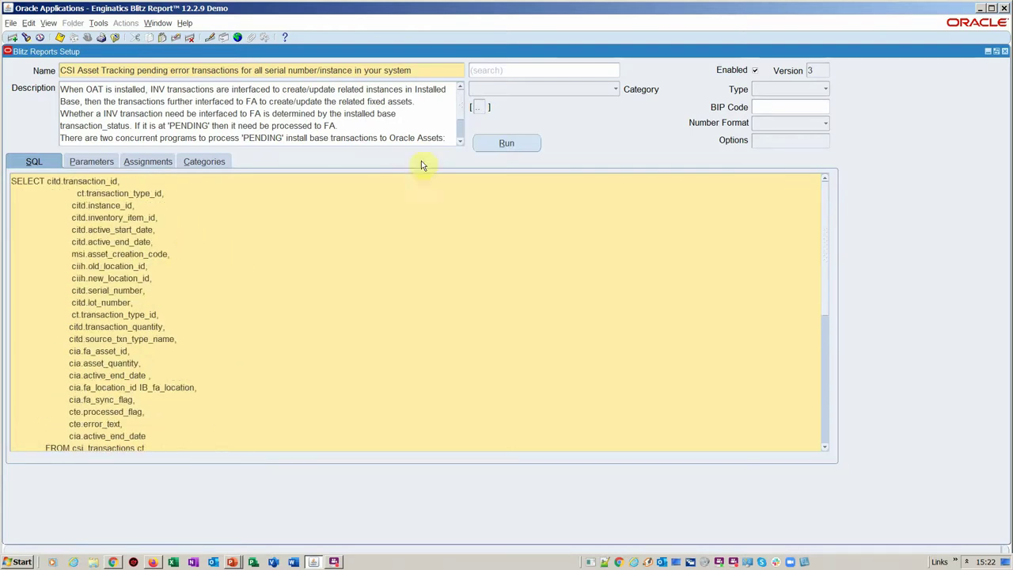
{"action": "left_click", "coordinate": [91, 163]}
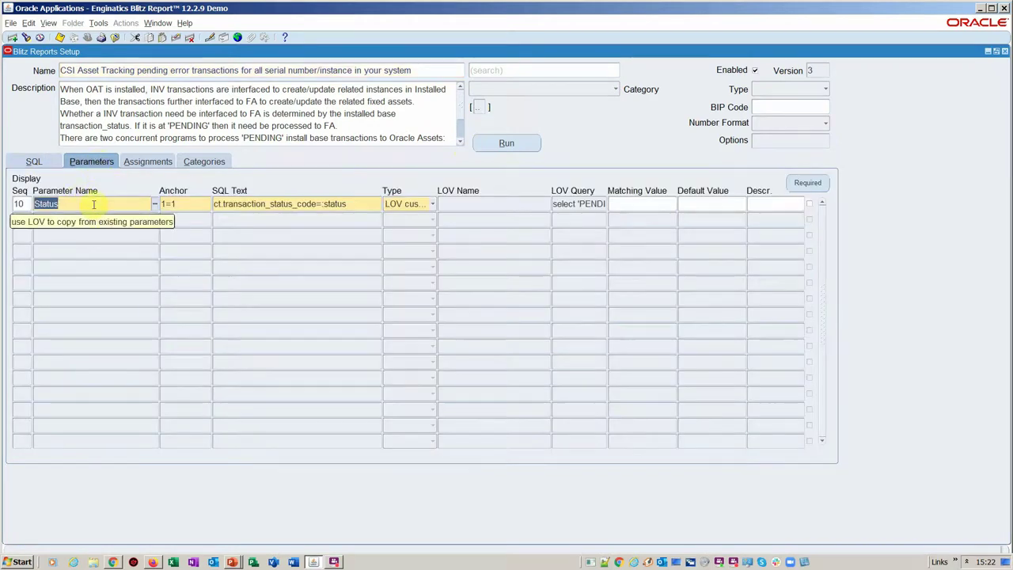
{"action": "left_click", "coordinate": [366, 206]}
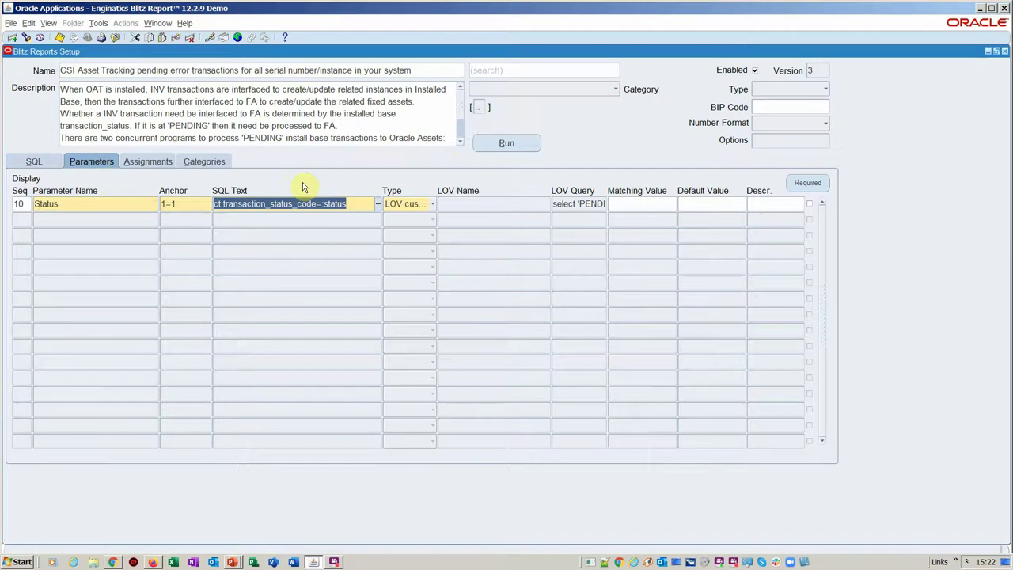
Step: Add an Include assignment at Operating Unit level for Vision Communications (USA) and save the report
{"action": "left_click", "coordinate": [129, 160]}
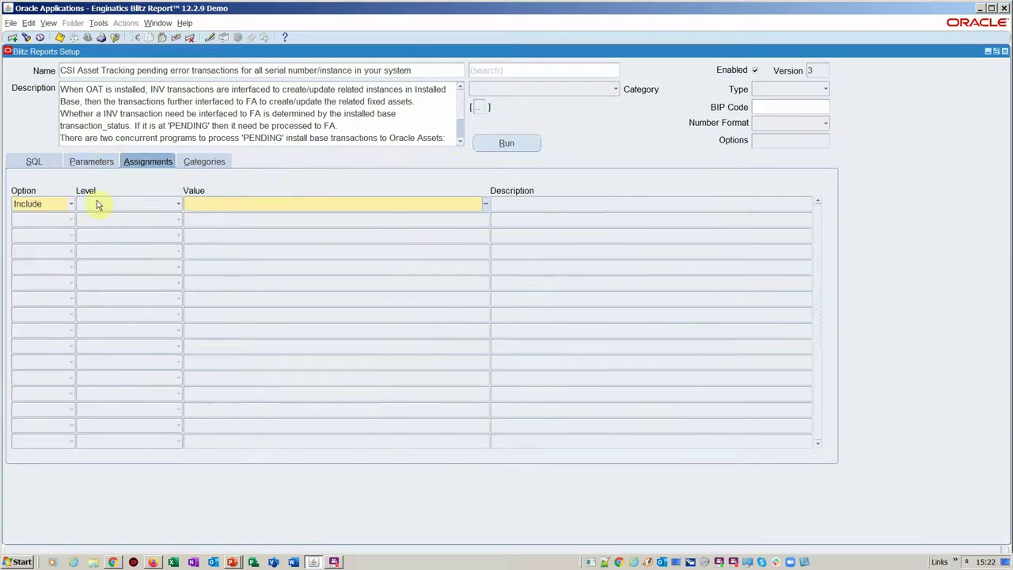
{"action": "left_click", "coordinate": [110, 204]}
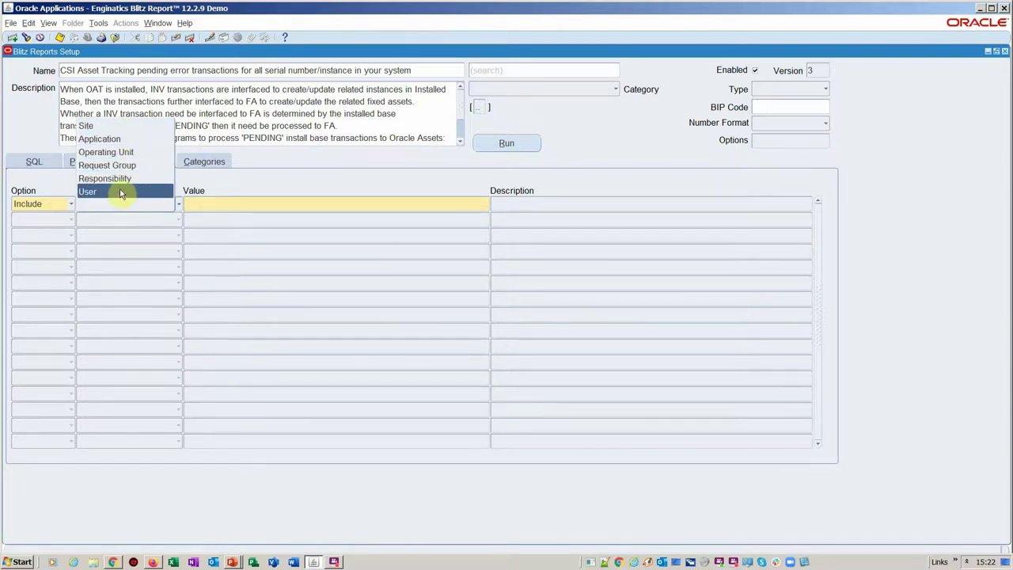
{"action": "left_click", "coordinate": [129, 152]}
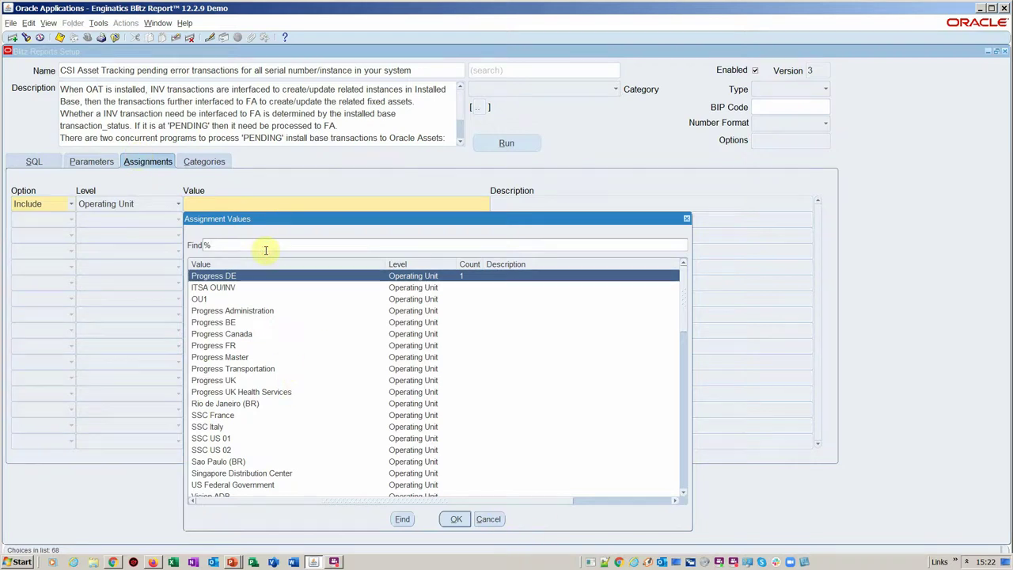
{"action": "type", "text": "visi%"}
{"action": "key", "text": "Return"}
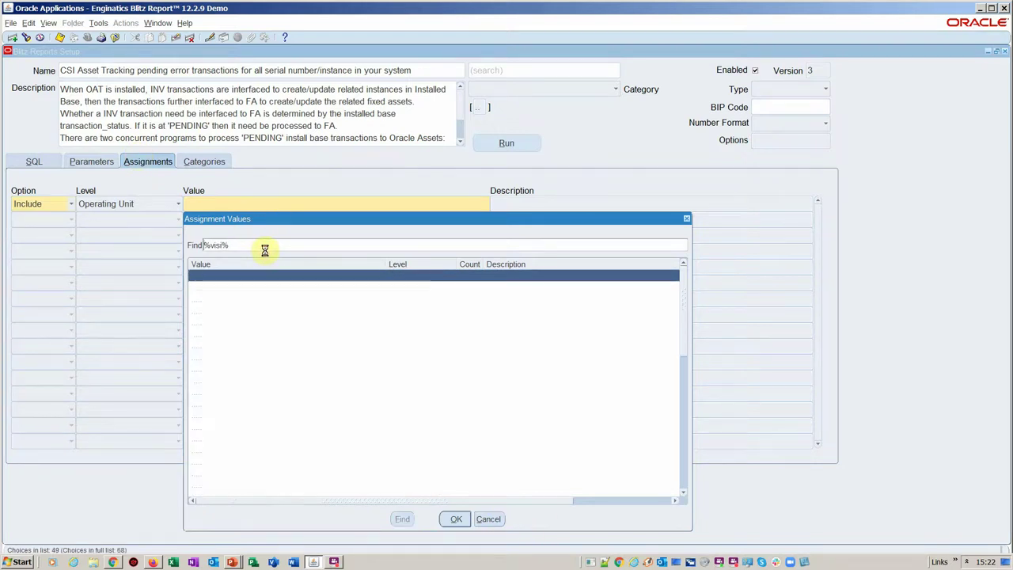
{"action": "scroll", "coordinate": [263, 345], "scroll_direction": "down", "scroll_amount": 2}
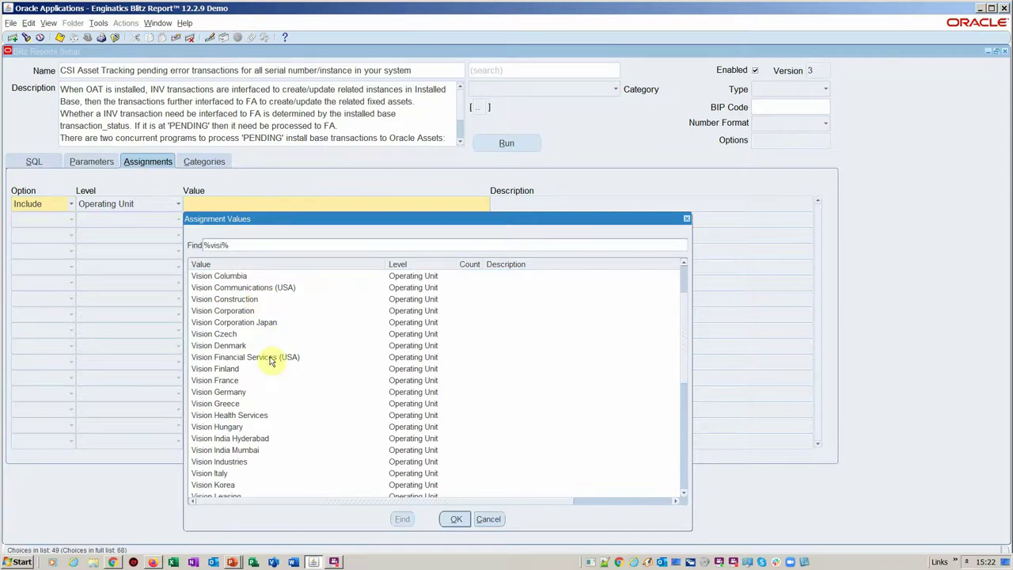
{"action": "scroll", "coordinate": [277, 356], "scroll_direction": "down", "scroll_amount": 5}
{"action": "scroll", "coordinate": [282, 364], "scroll_direction": "down", "scroll_amount": 2}
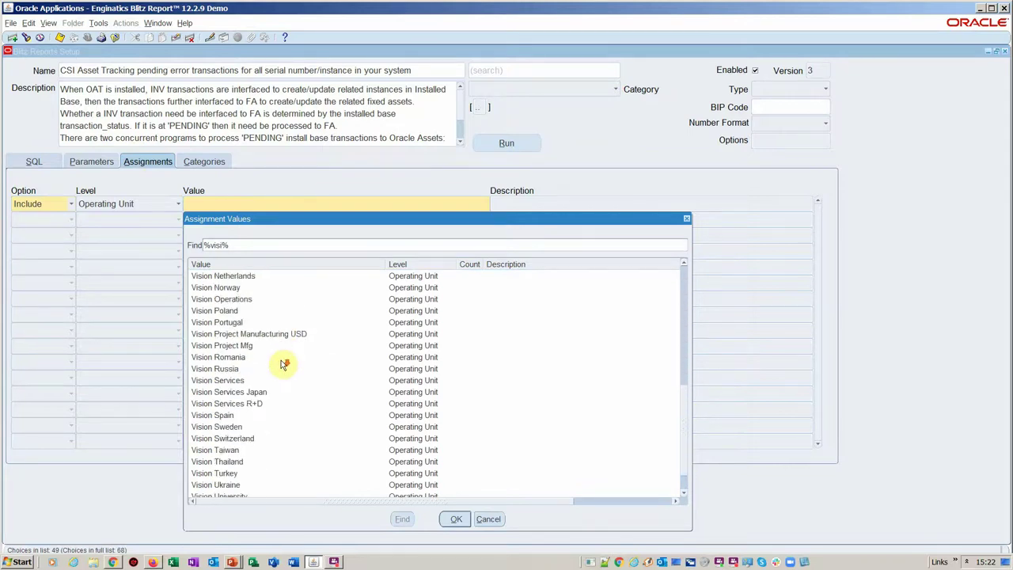
{"action": "scroll", "coordinate": [282, 364], "scroll_direction": "up", "scroll_amount": 7}
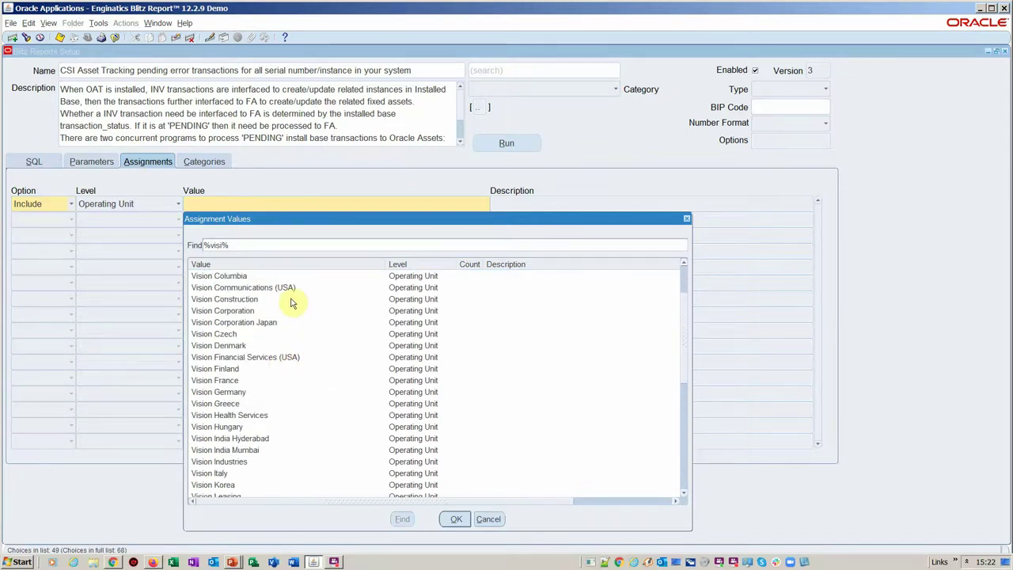
{"action": "double_click", "coordinate": [287, 289]}
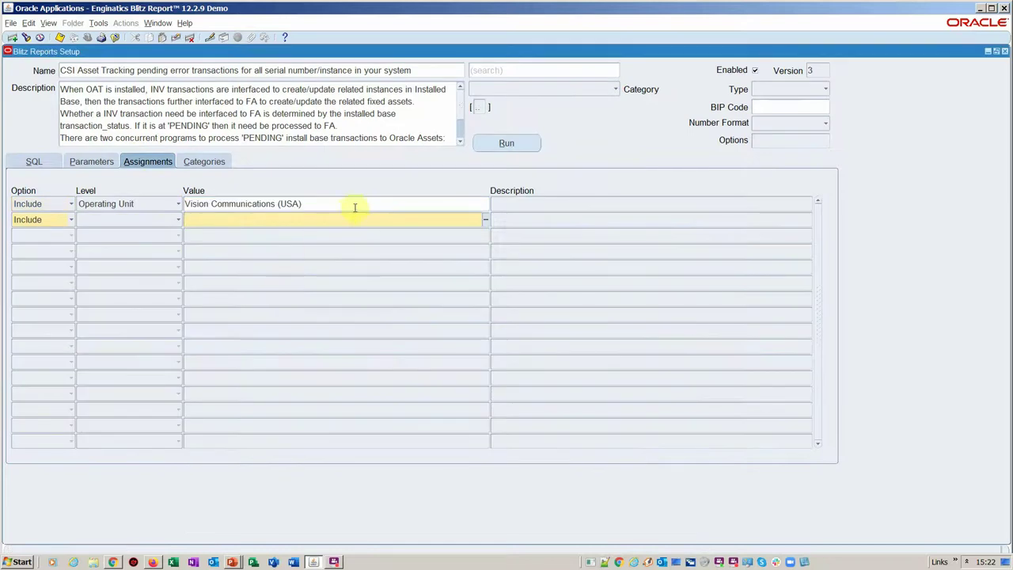
{"action": "left_click", "coordinate": [358, 203]}
{"action": "key", "text": "ctrl+s"}
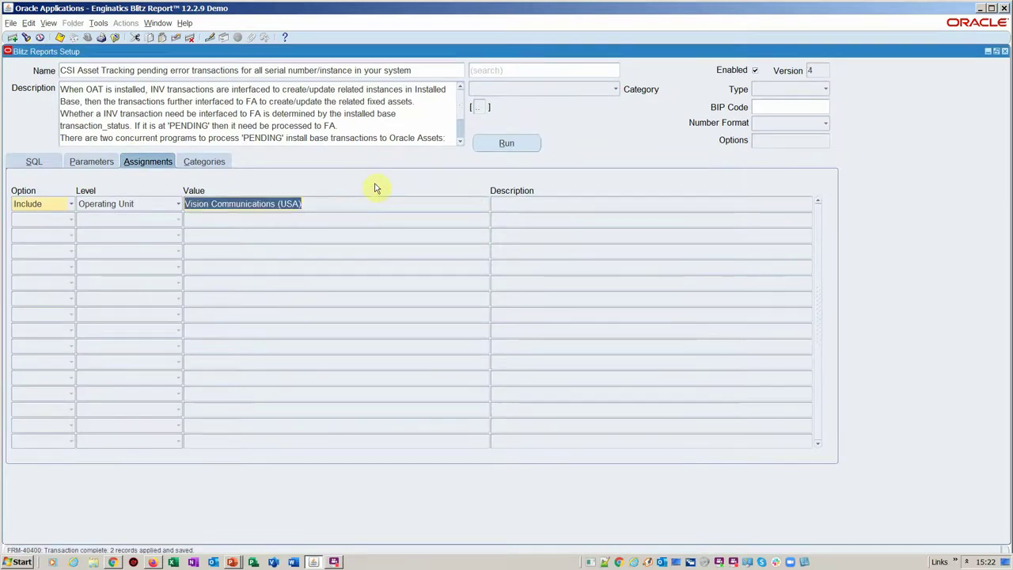
Step: Check the report's category assignment and return to its SQL text
{"action": "left_click", "coordinate": [209, 163]}
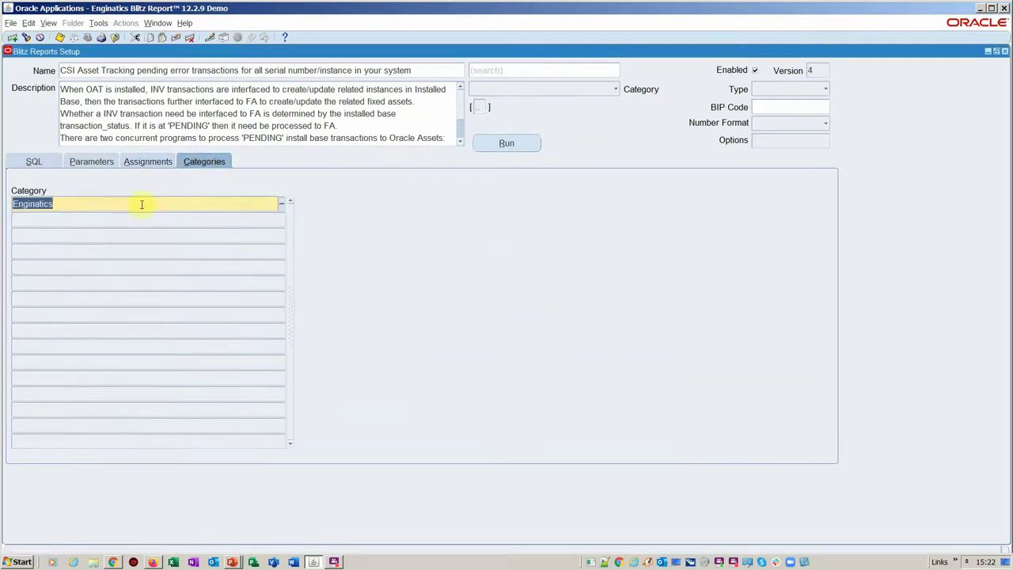
{"action": "left_click", "coordinate": [144, 202]}
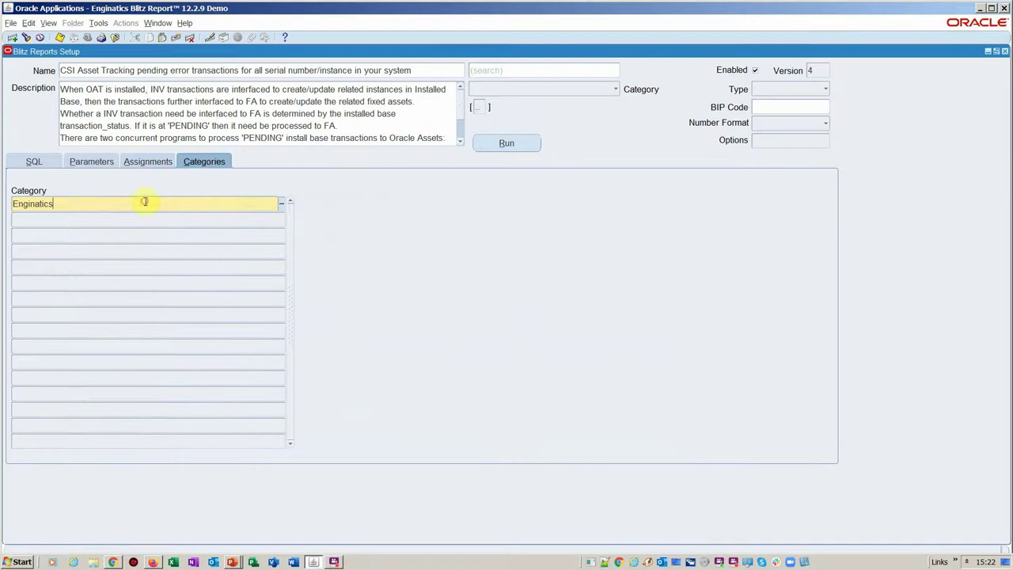
{"action": "left_click", "coordinate": [36, 162]}
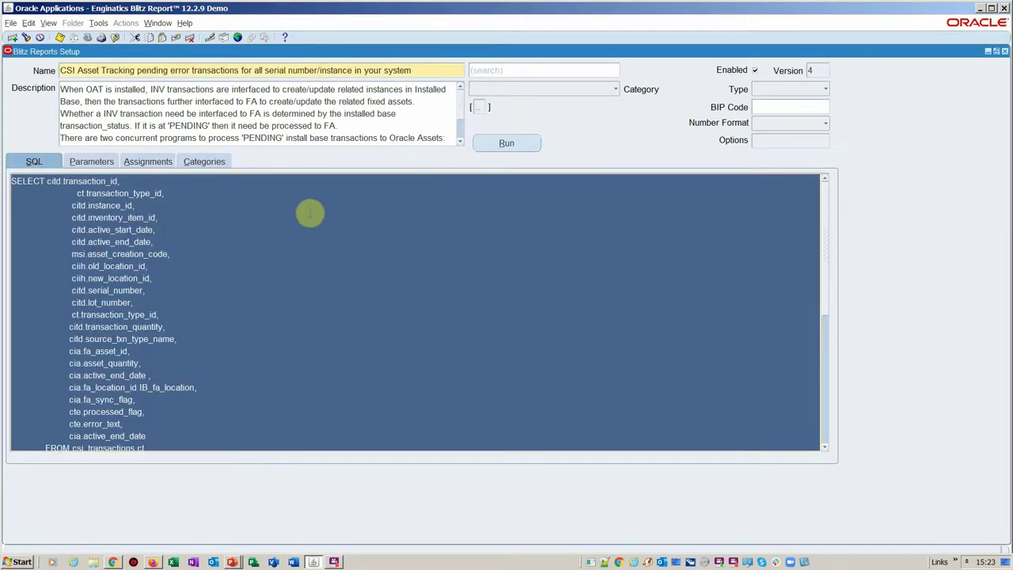
Step: Run the report with the Status parameter set to PENDING
{"action": "left_click", "coordinate": [506, 142]}
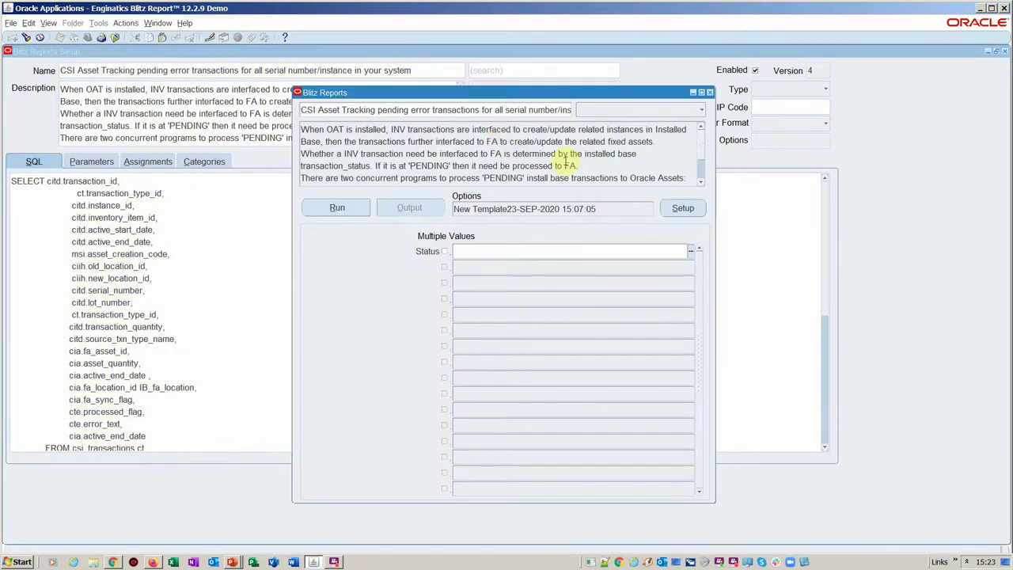
{"action": "type", "text": "P"}
{"action": "key", "text": "Tab"}
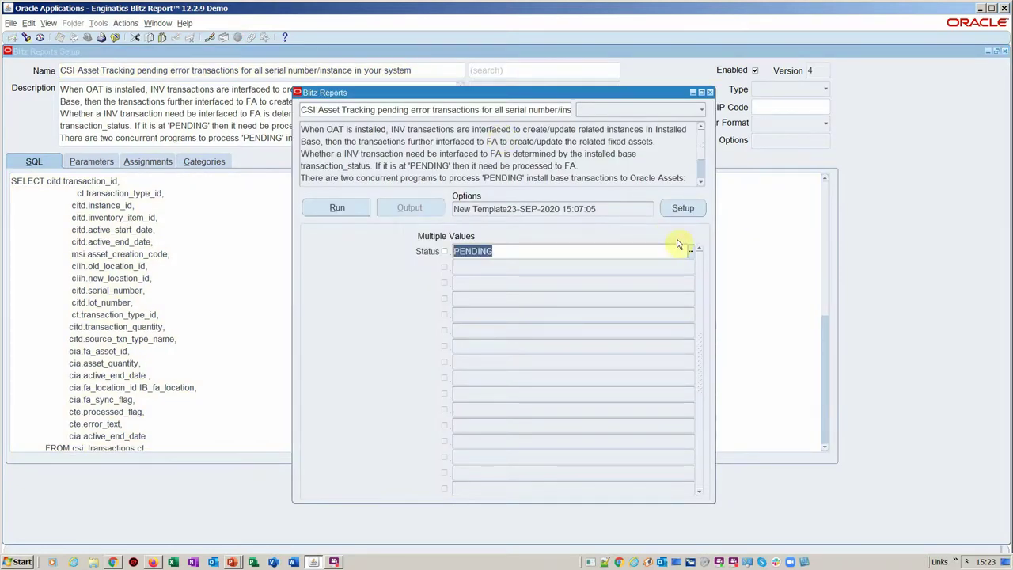
{"action": "left_click", "coordinate": [357, 209]}
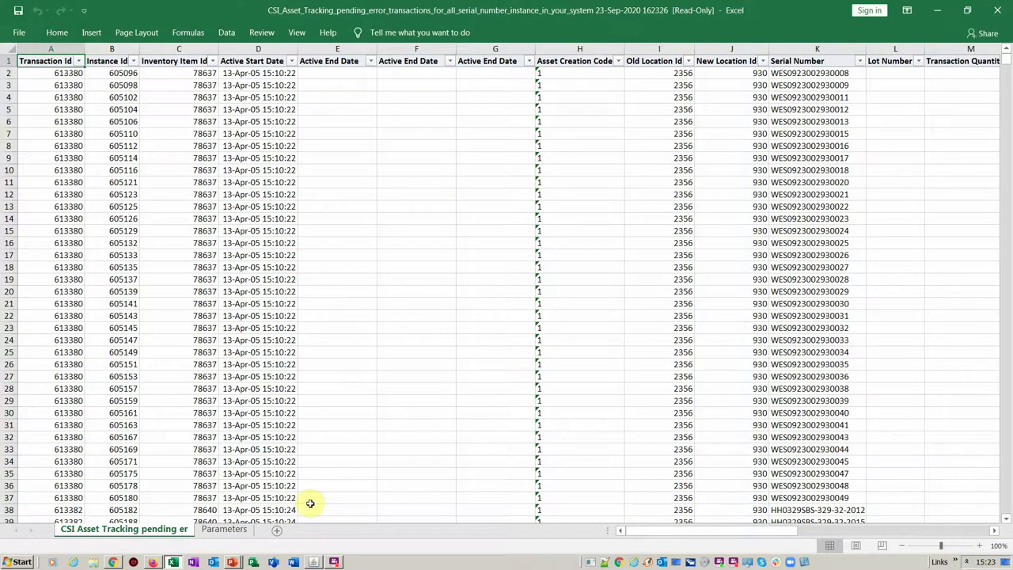
Step: Examine the run parameters and the executed SQL in the Excel output's Parameters sheet, and return to the data sheet
{"action": "left_click", "coordinate": [225, 529]}
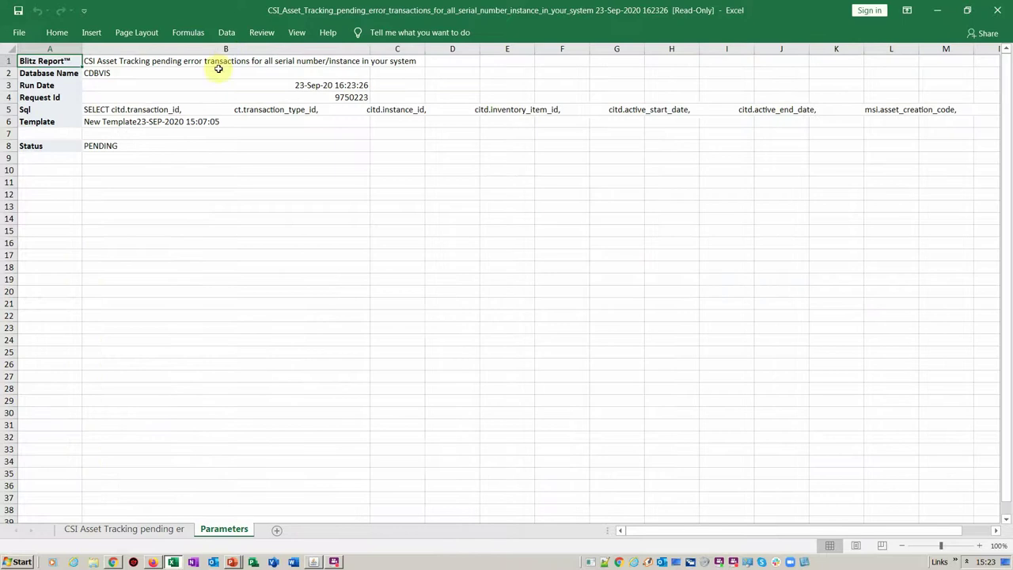
{"action": "left_click", "coordinate": [146, 109]}
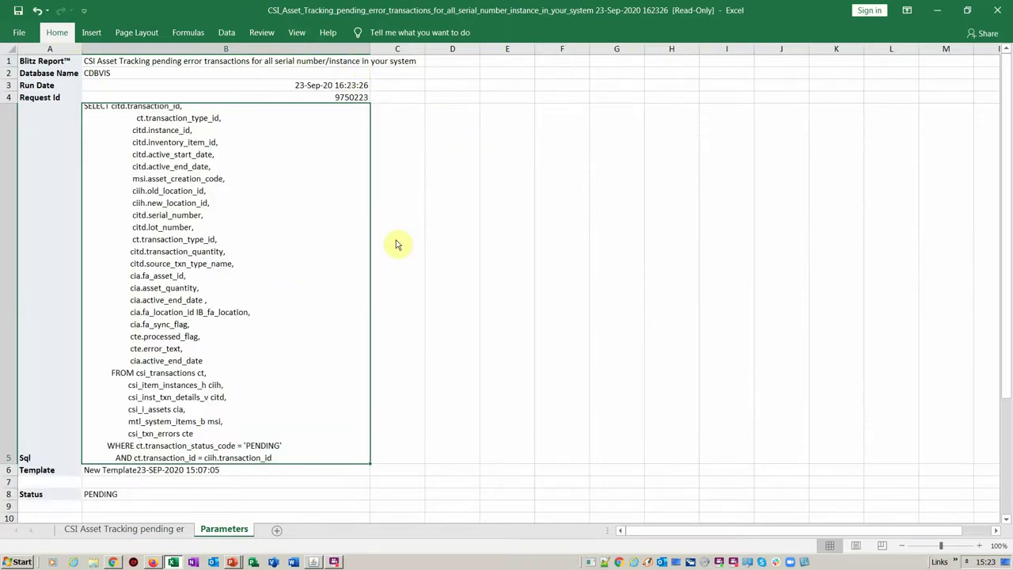
{"action": "left_click", "coordinate": [155, 528]}
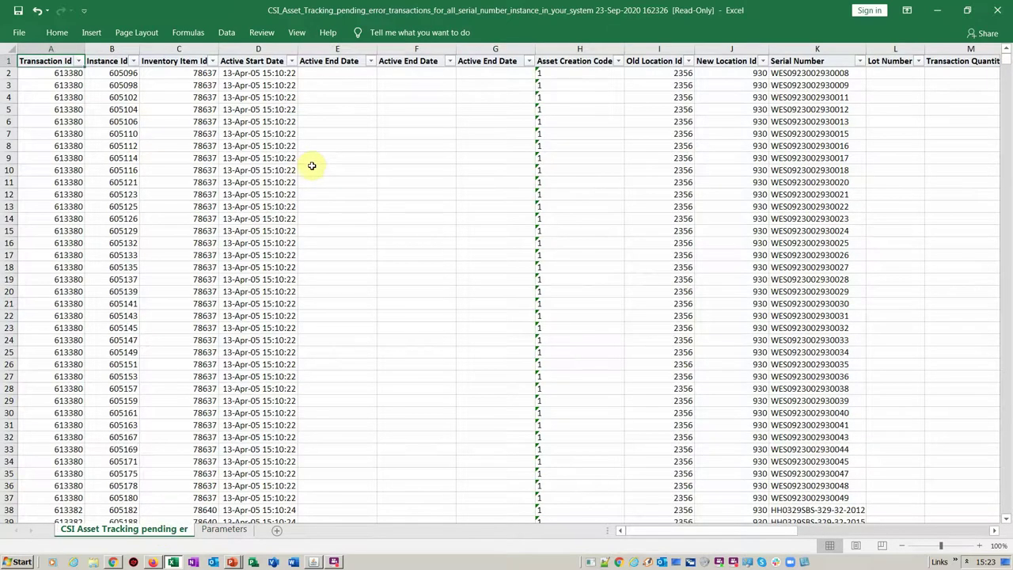
Step: Switch back to Oracle Applications and add Transaction Type Id to the displayed columns of the report's column template
{"action": "key", "text": "alt+Tab"}
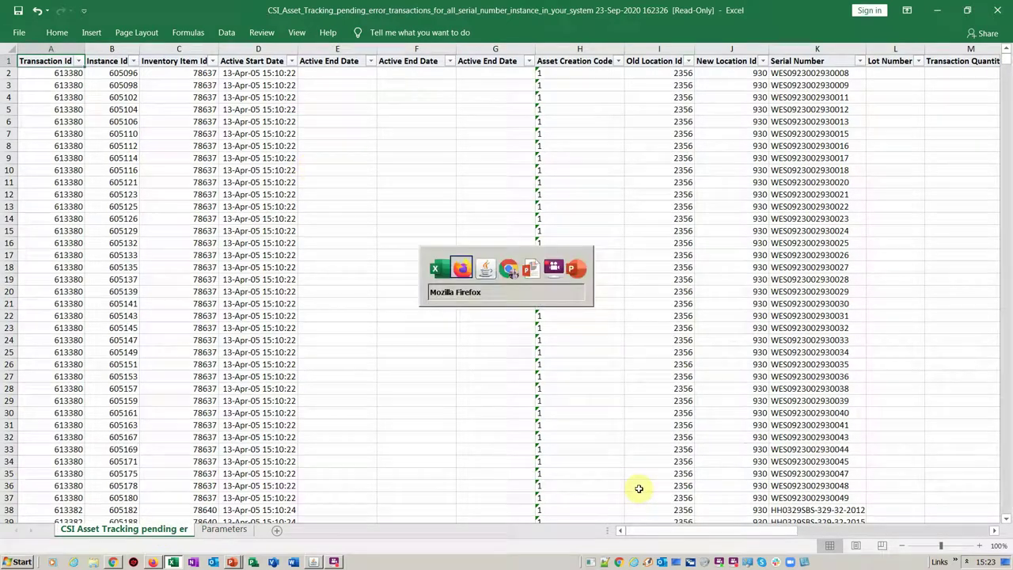
{"action": "key", "text": "alt+Tab"}
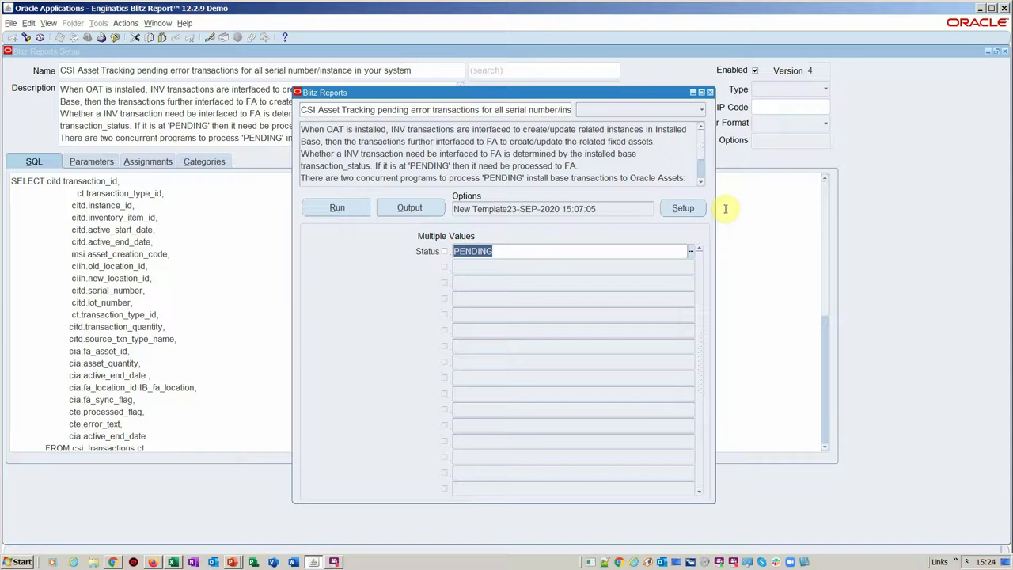
{"action": "left_click", "coordinate": [606, 207]}
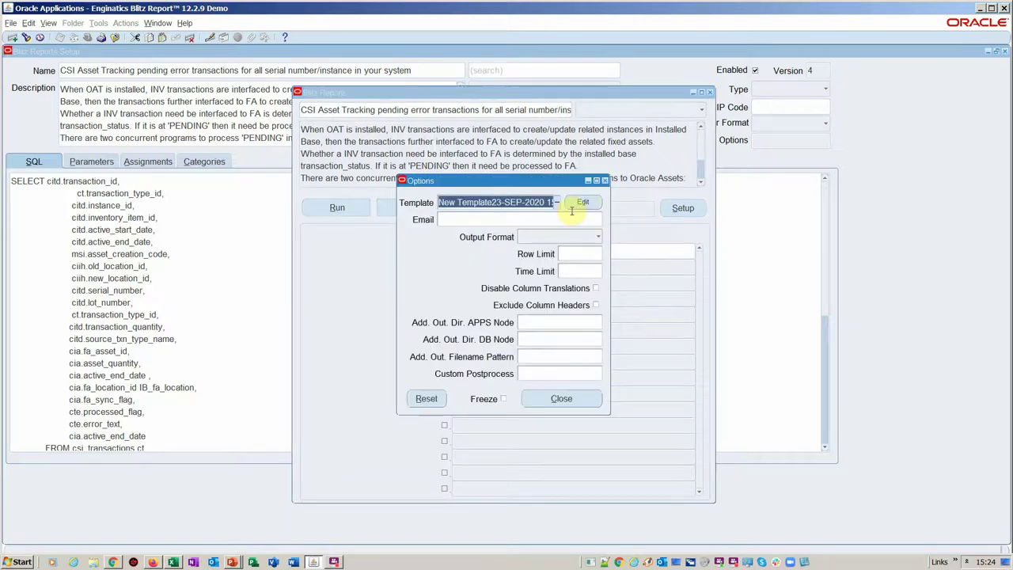
{"action": "left_click", "coordinate": [583, 202]}
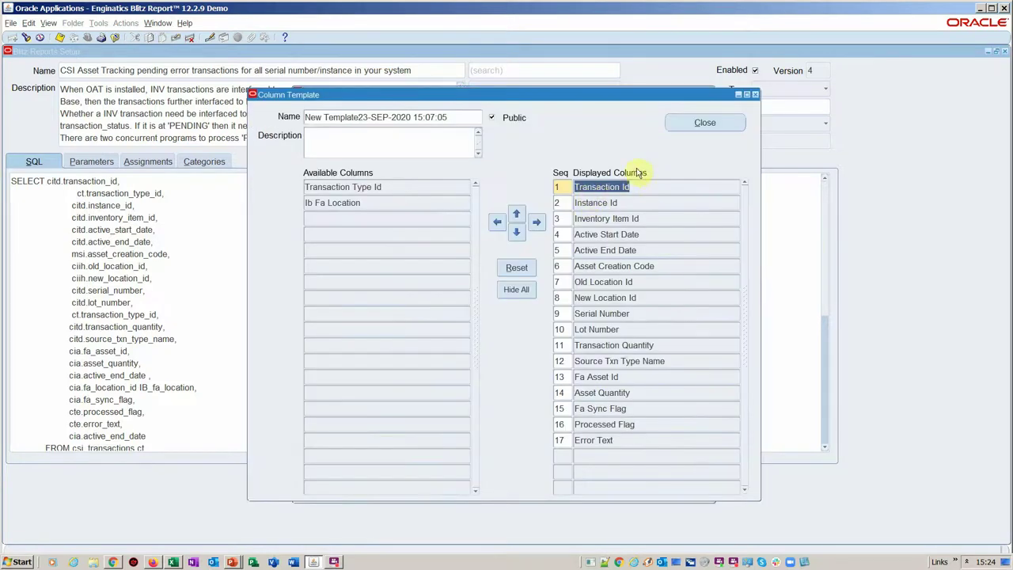
{"action": "left_click", "coordinate": [423, 187]}
{"action": "left_click", "coordinate": [537, 222]}
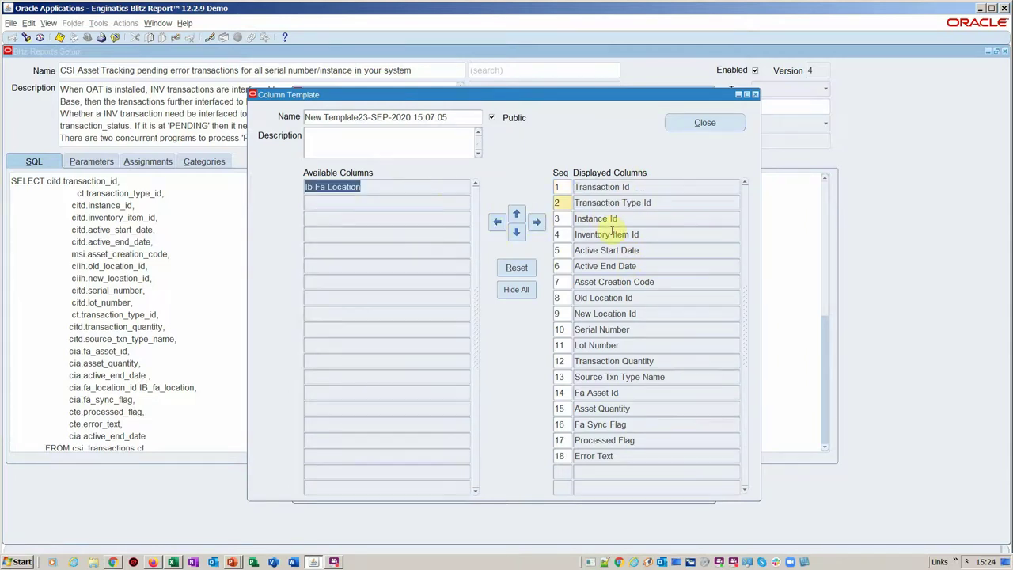
Step: Remove Inventory Item Id from the template's displayed columns and add it back after Active Start Date
{"action": "left_click", "coordinate": [611, 234]}
{"action": "left_click", "coordinate": [498, 223]}
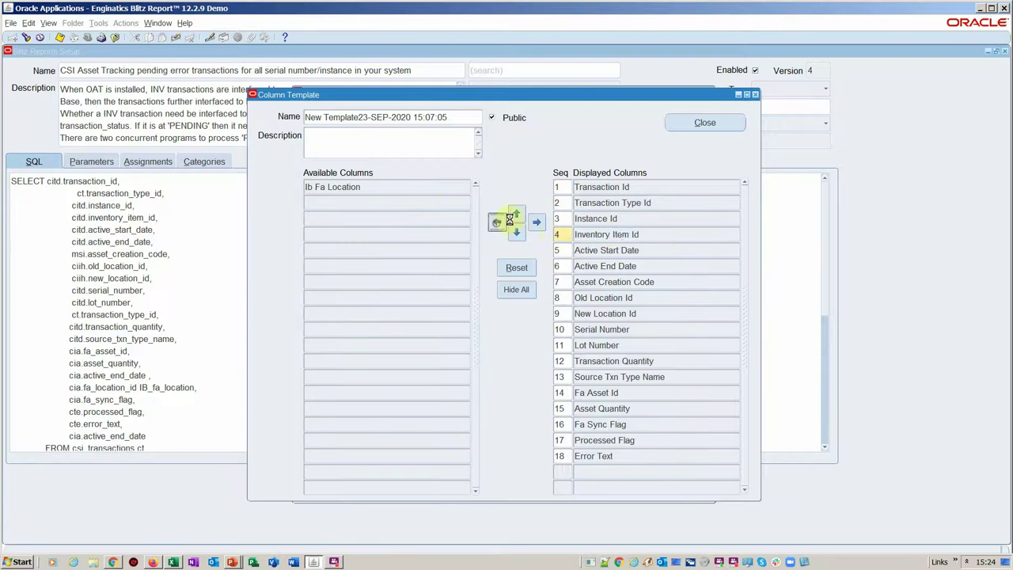
{"action": "left_click", "coordinate": [414, 187]}
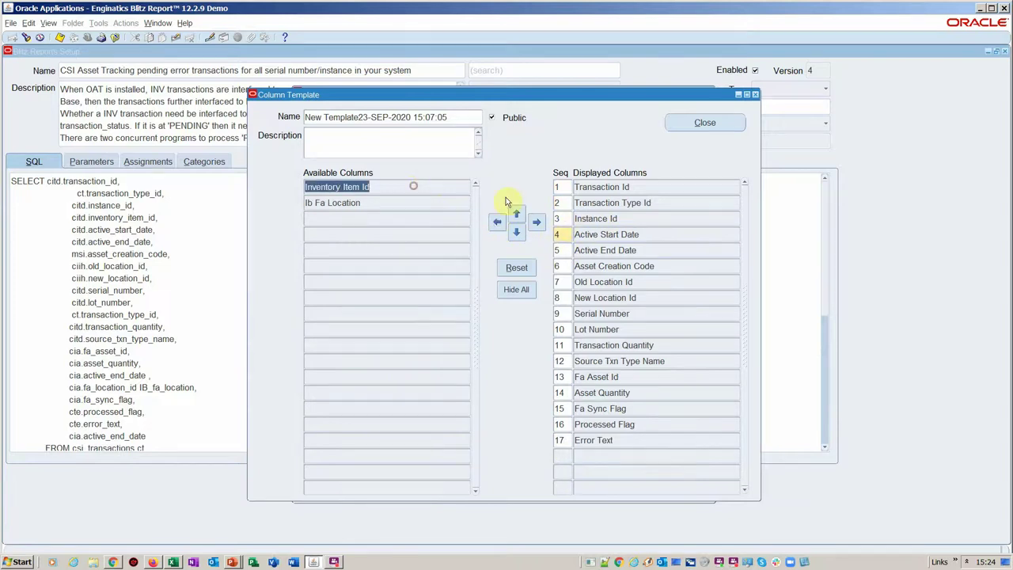
{"action": "left_click", "coordinate": [536, 222]}
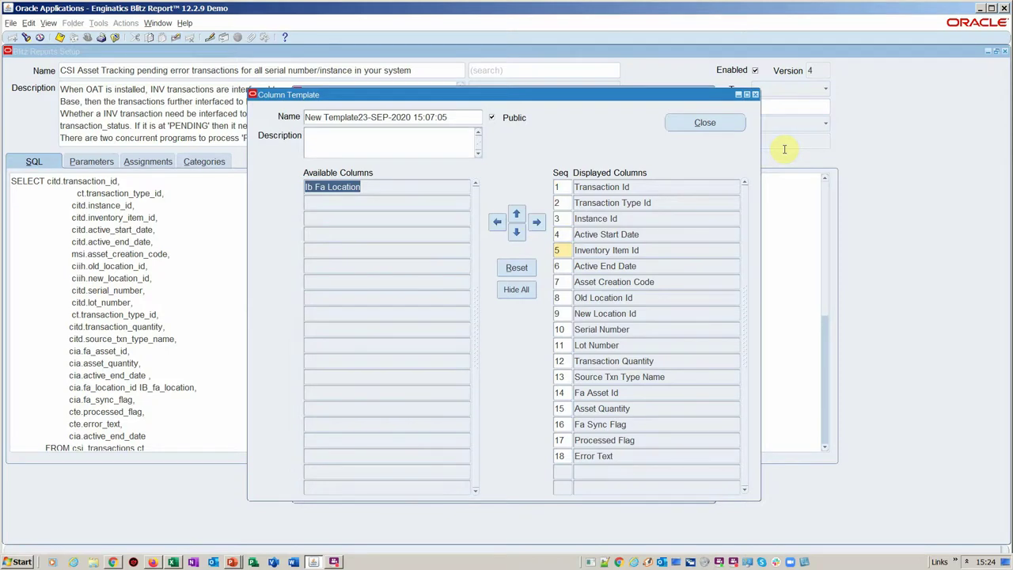
Step: Add Ib Fa Location to the displayed columns, set its sequence to 1 and close the column template
{"action": "left_click", "coordinate": [373, 185]}
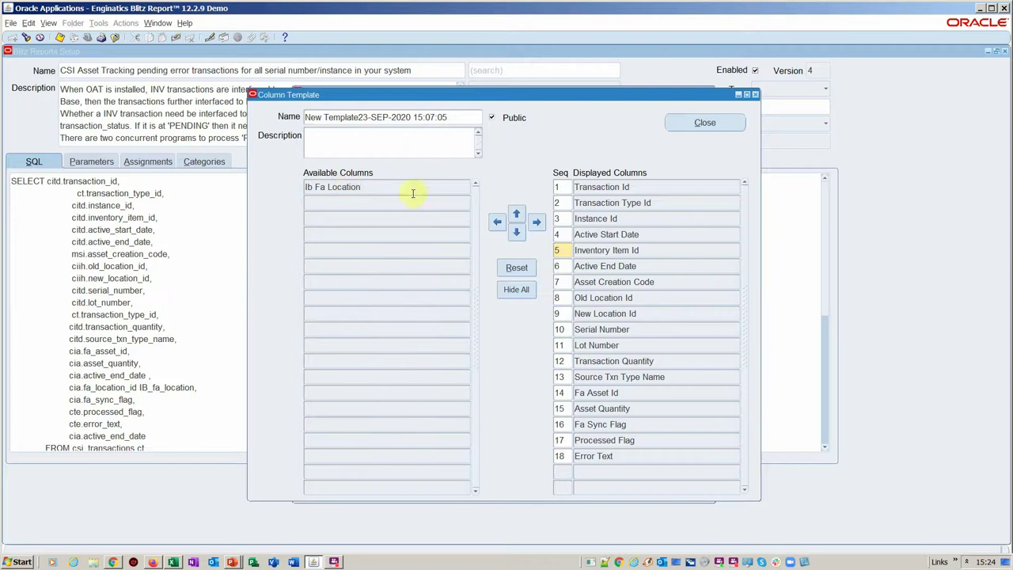
{"action": "left_click", "coordinate": [537, 223]}
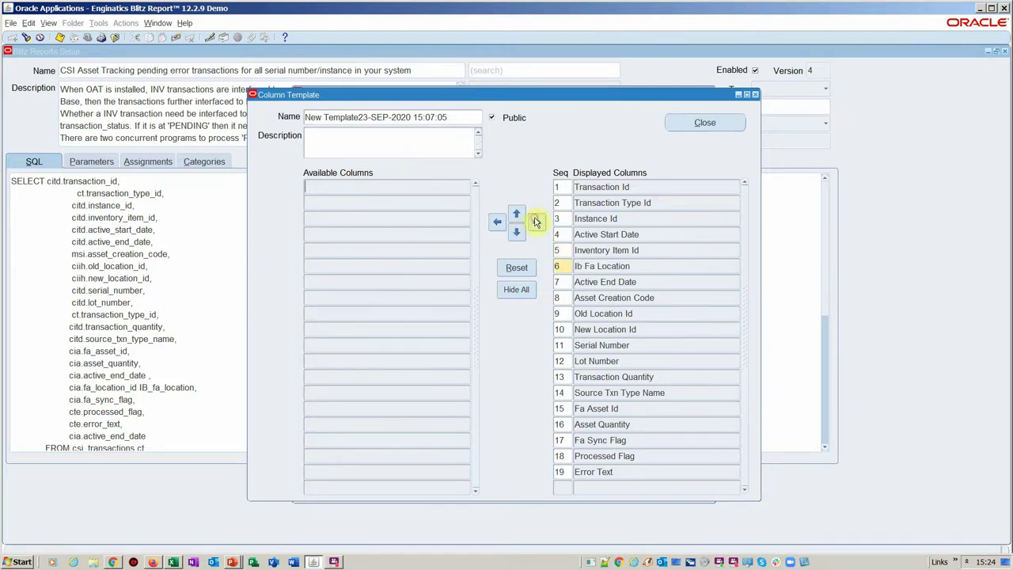
{"action": "left_click", "coordinate": [565, 270]}
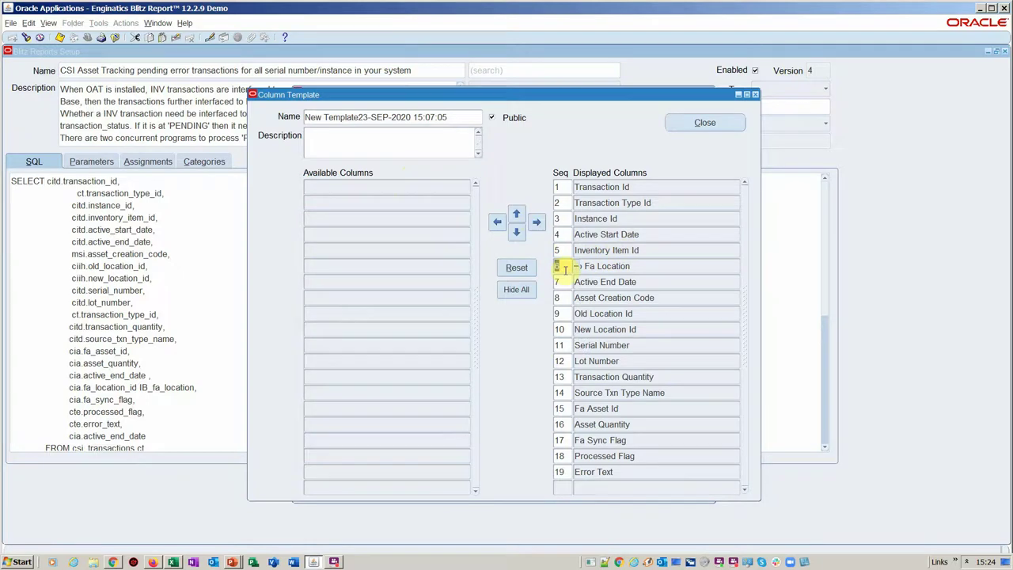
{"action": "type", "text": "1"}
{"action": "key", "text": "Tab"}
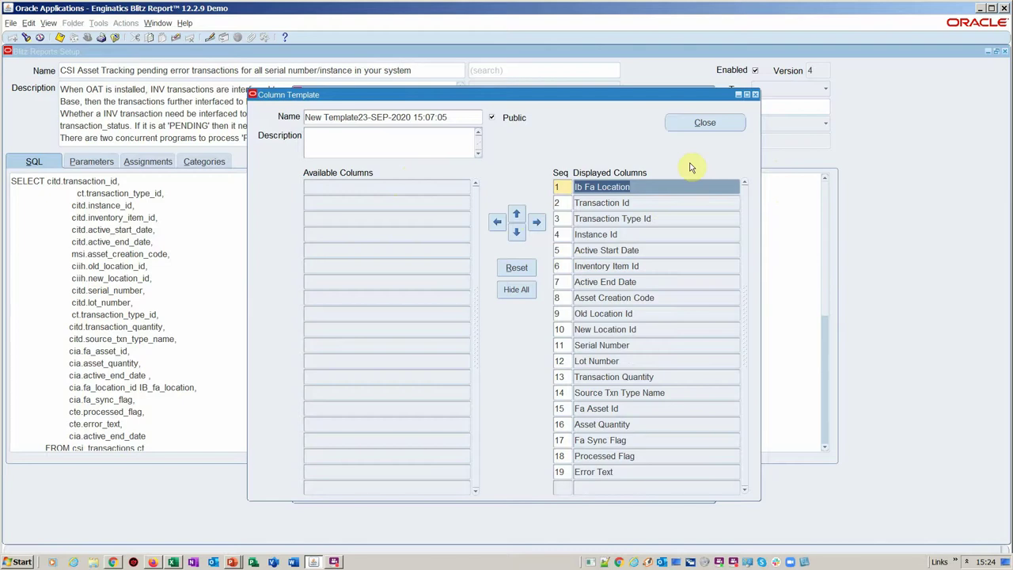
{"action": "left_click", "coordinate": [695, 123]}
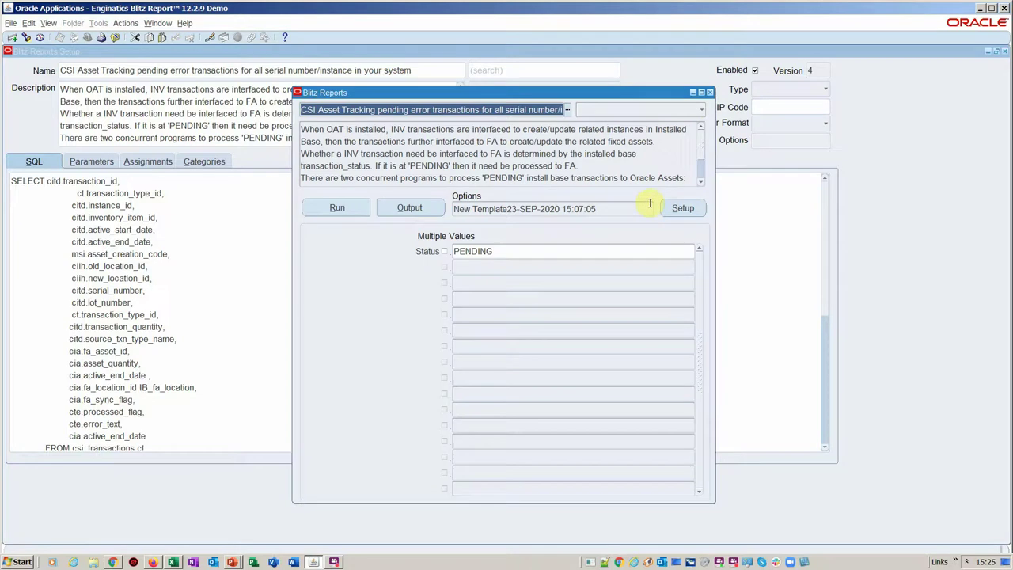
Step: Review the available output formats in the report's run options and close the options
{"action": "double_click", "coordinate": [613, 208]}
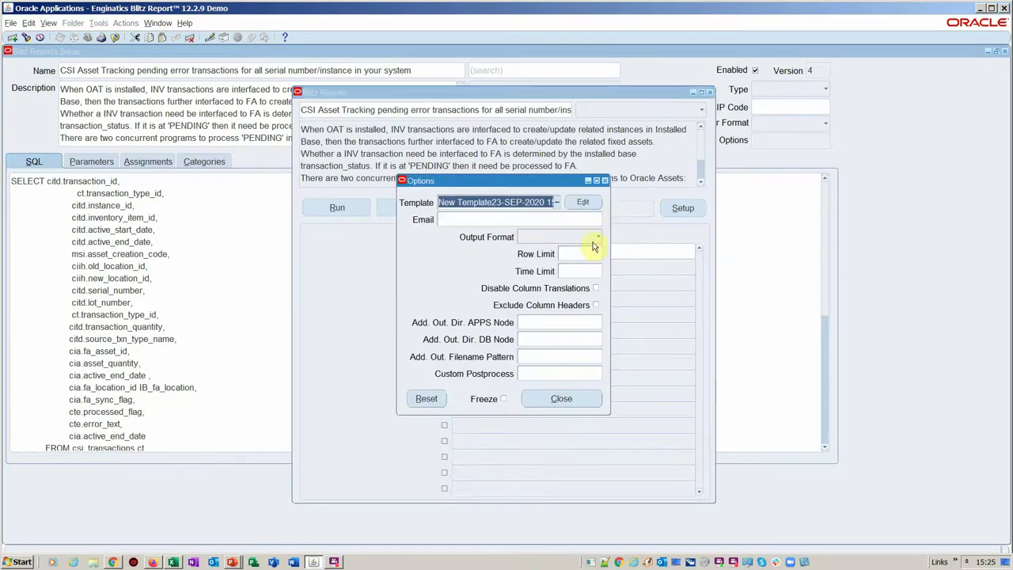
{"action": "left_click", "coordinate": [598, 236]}
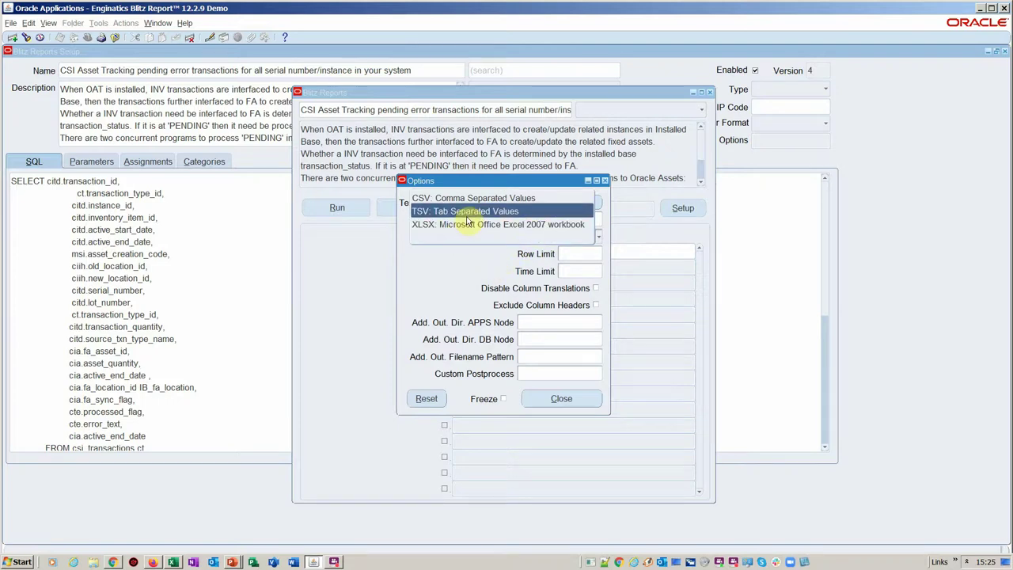
{"action": "left_click", "coordinate": [456, 266]}
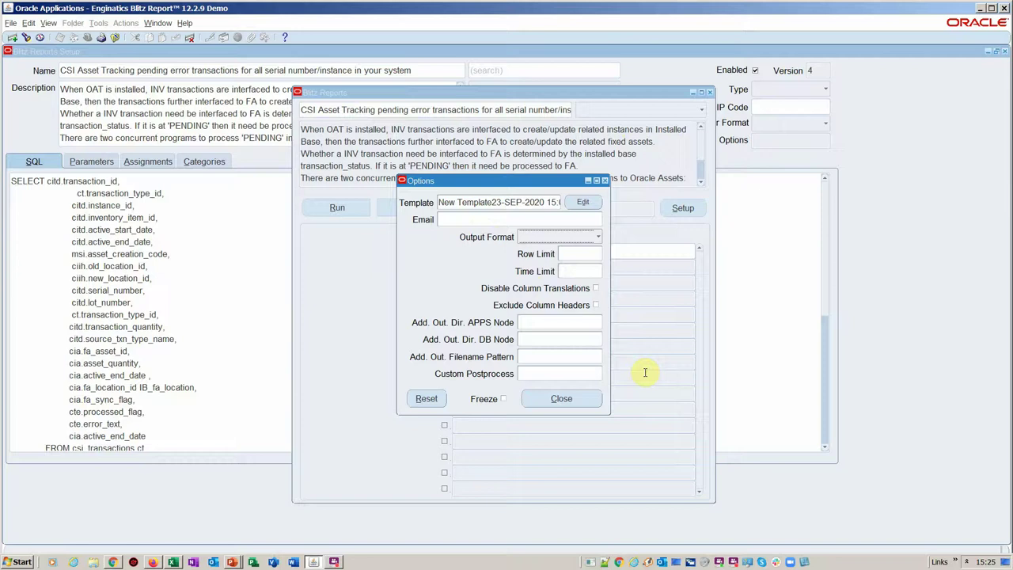
{"action": "left_click", "coordinate": [583, 400]}
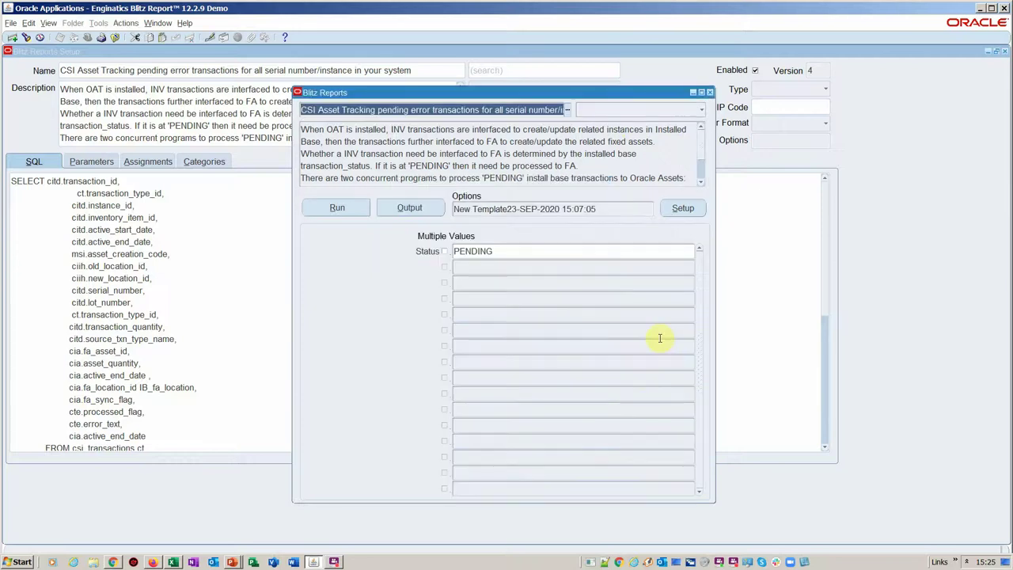
Step: Run the pending error transactions report and copy transaction ID 613359 from its Excel output
{"action": "left_click", "coordinate": [326, 211]}
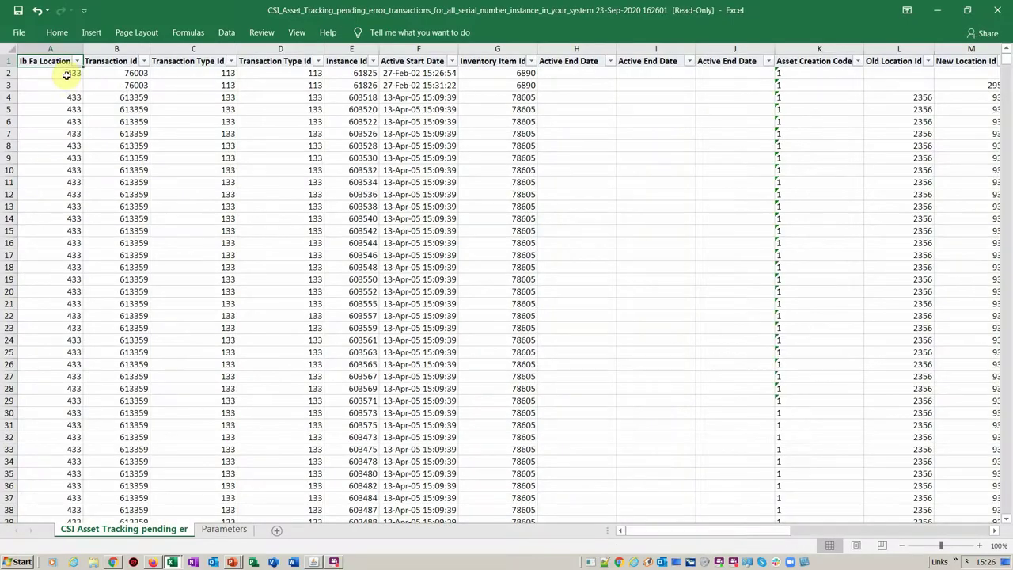
{"action": "left_click", "coordinate": [131, 99]}
{"action": "right_click", "coordinate": [131, 100]}
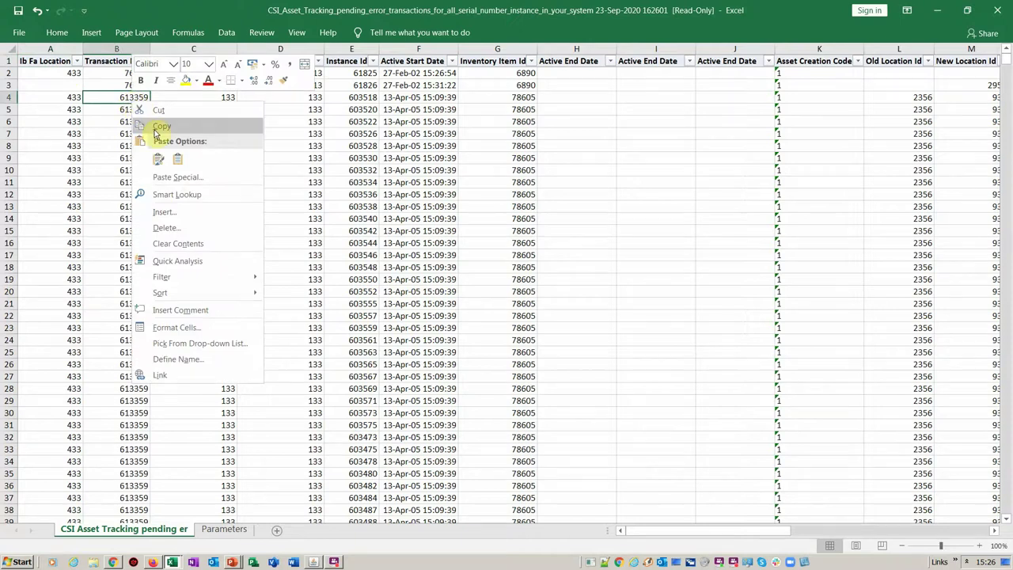
{"action": "left_click", "coordinate": [159, 126]}
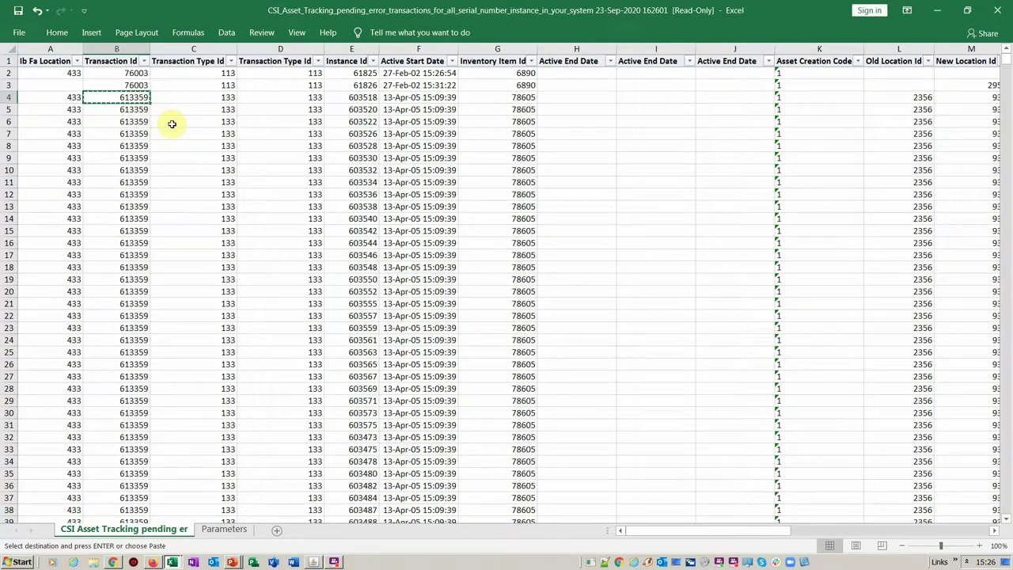
Step: Switch back to Oracle Applications and close the report's run window to return to the report setup
{"action": "key", "text": "alt+Tab"}
{"action": "key", "text": "alt+Tab"}
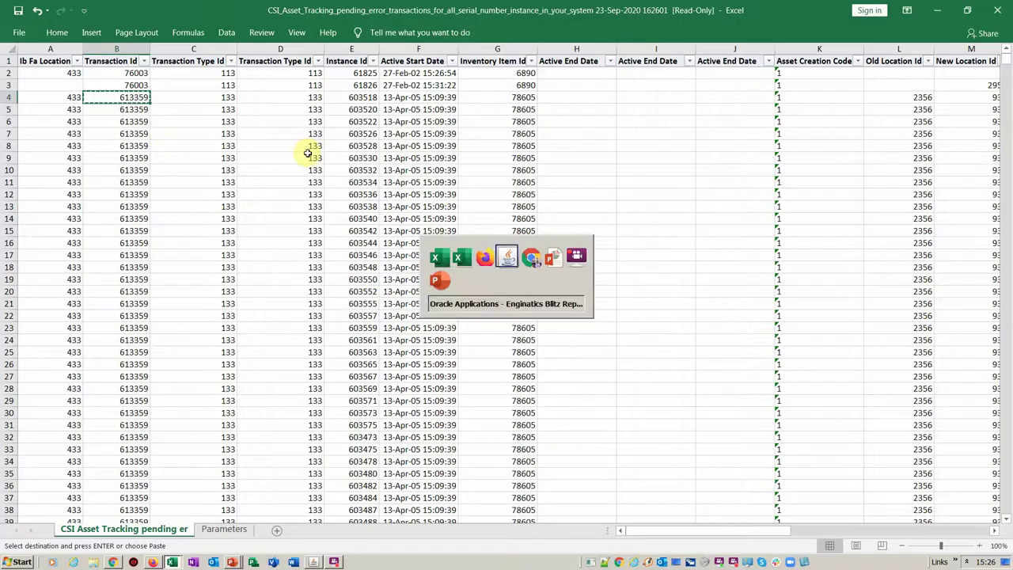
{"action": "left_click", "coordinate": [682, 208]}
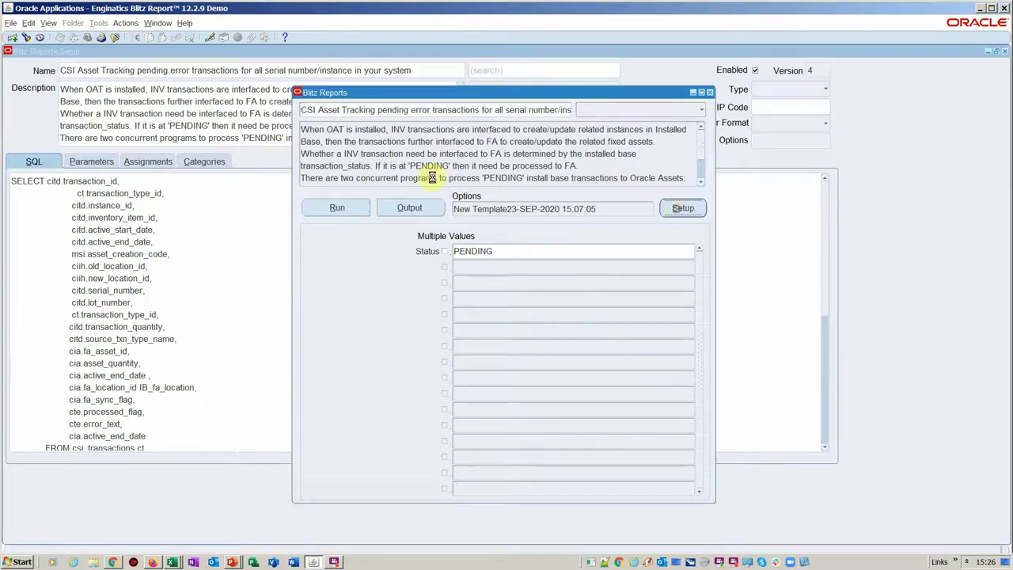
{"action": "key", "text": "ctrl+s"}
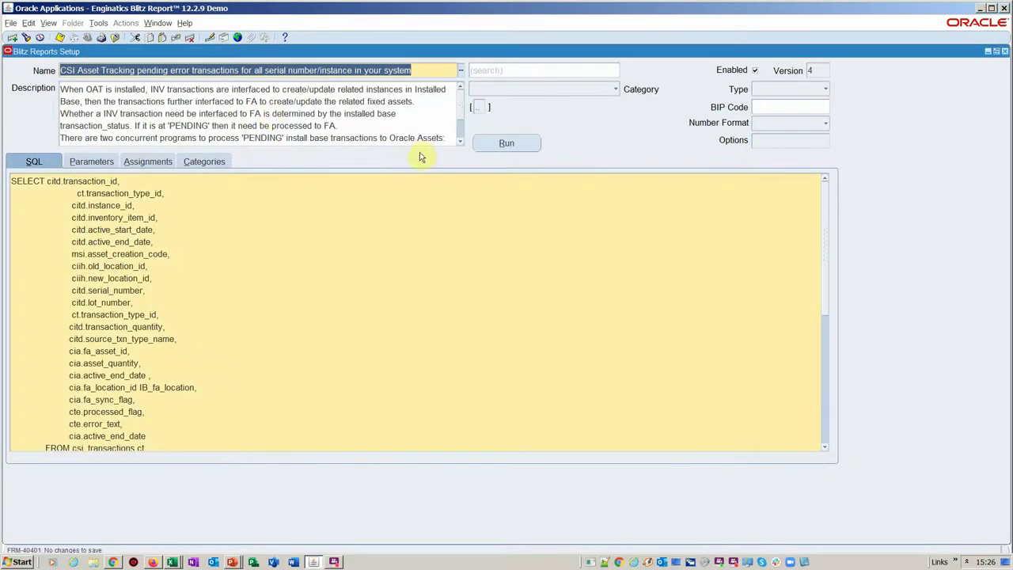
Step: Add the comment "ready for unit testing" to version 4 in the report's version history and close the history
{"action": "left_click", "coordinate": [823, 71]}
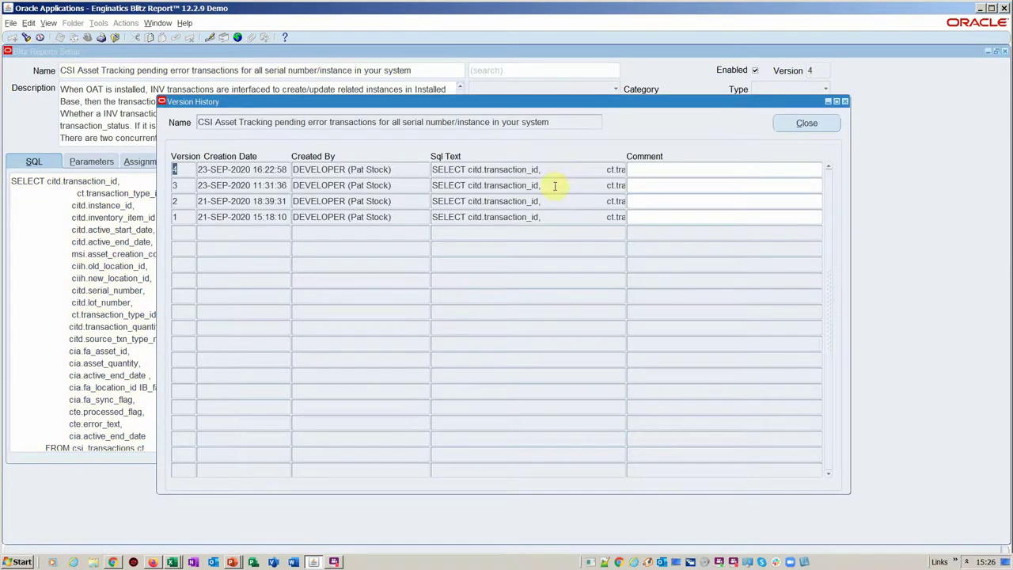
{"action": "left_click", "coordinate": [651, 172]}
{"action": "type", "text": "ready for unit"}
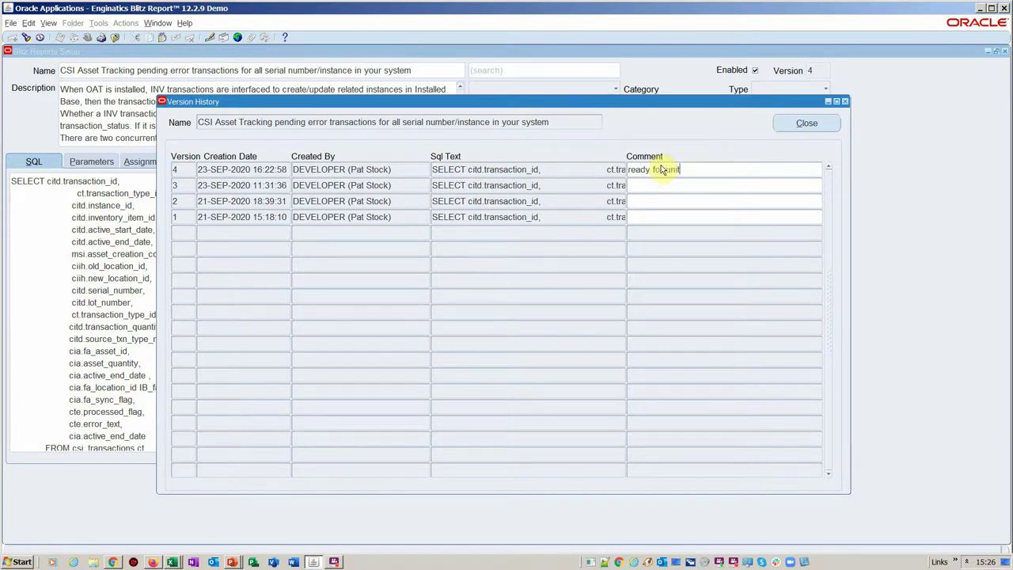
{"action": "type", "text": " testing"}
{"action": "left_click", "coordinate": [806, 123]}
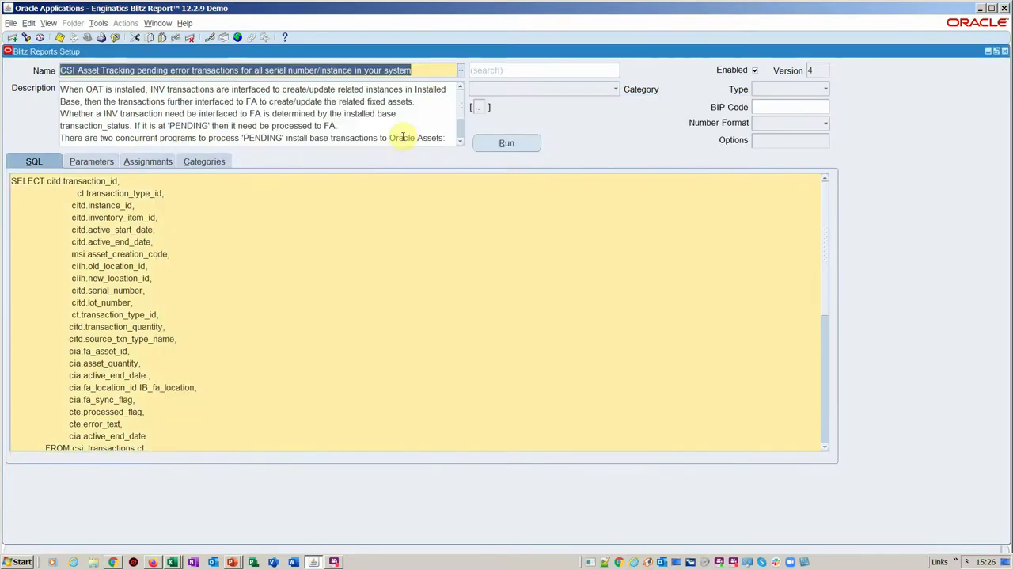
Step: List all own concurrent requests, inspect the latest Blitz Report request's parameters and full name, and close the requests window
{"action": "left_click", "coordinate": [48, 23]}
{"action": "left_click", "coordinate": [78, 180]}
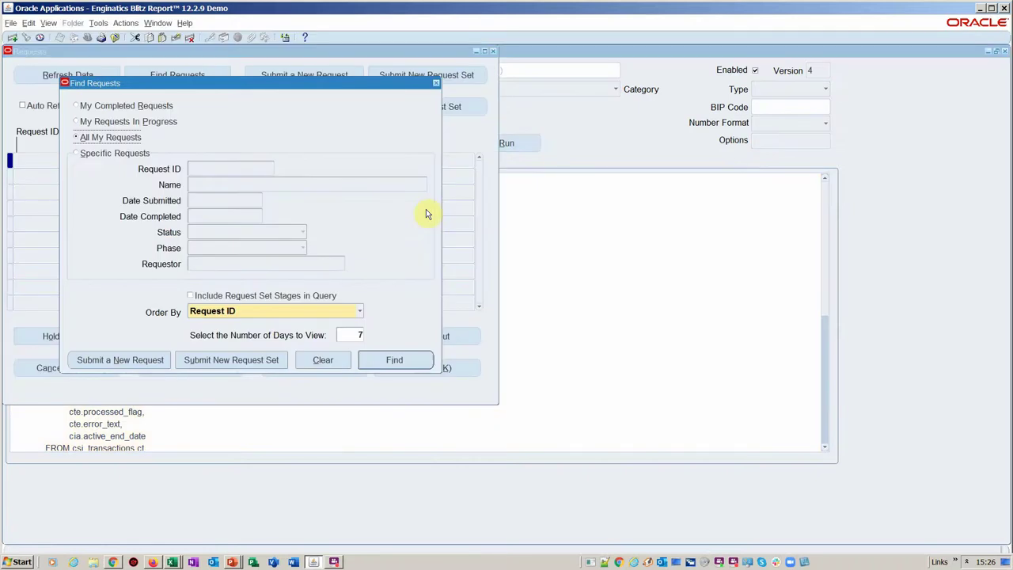
{"action": "left_click", "coordinate": [394, 360]}
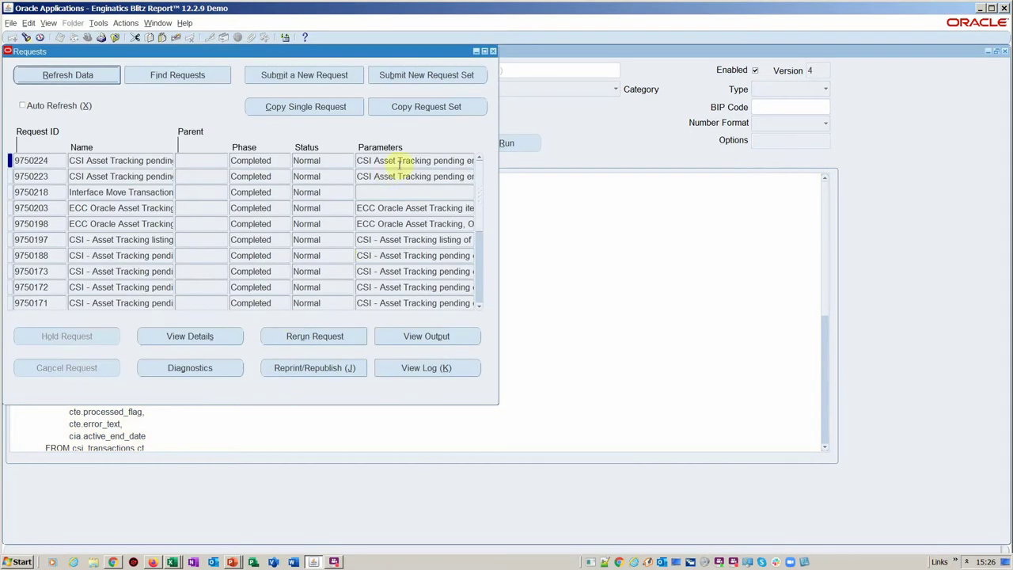
{"action": "left_click", "coordinate": [404, 160]}
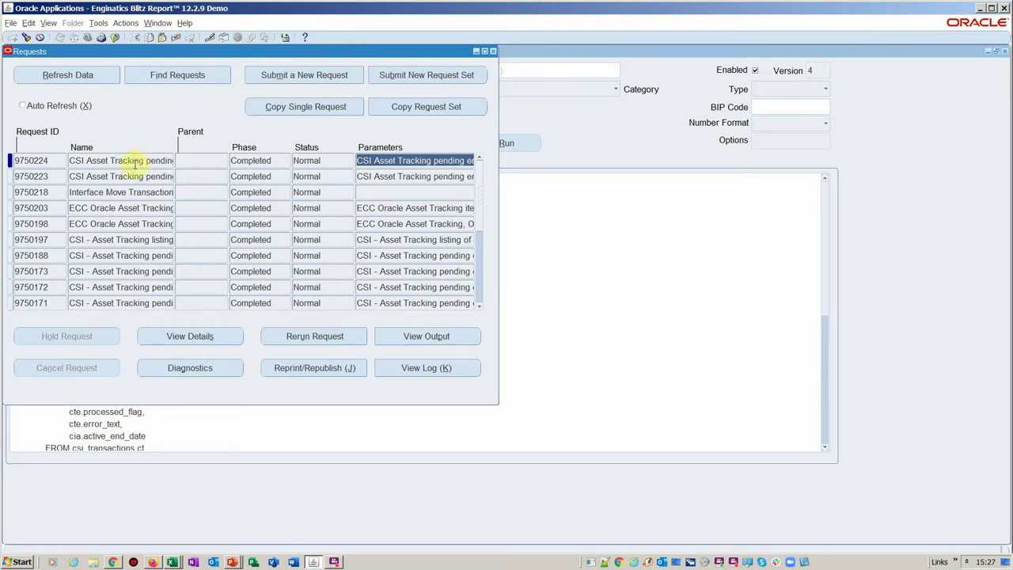
{"action": "mouse_move", "coordinate": [139, 161]}
{"action": "left_mouse_down"}
{"action": "mouse_move", "coordinate": [179, 154]}
{"action": "mouse_move", "coordinate": [135, 152]}
{"action": "left_mouse_up"}
{"action": "left_click", "coordinate": [137, 157]}
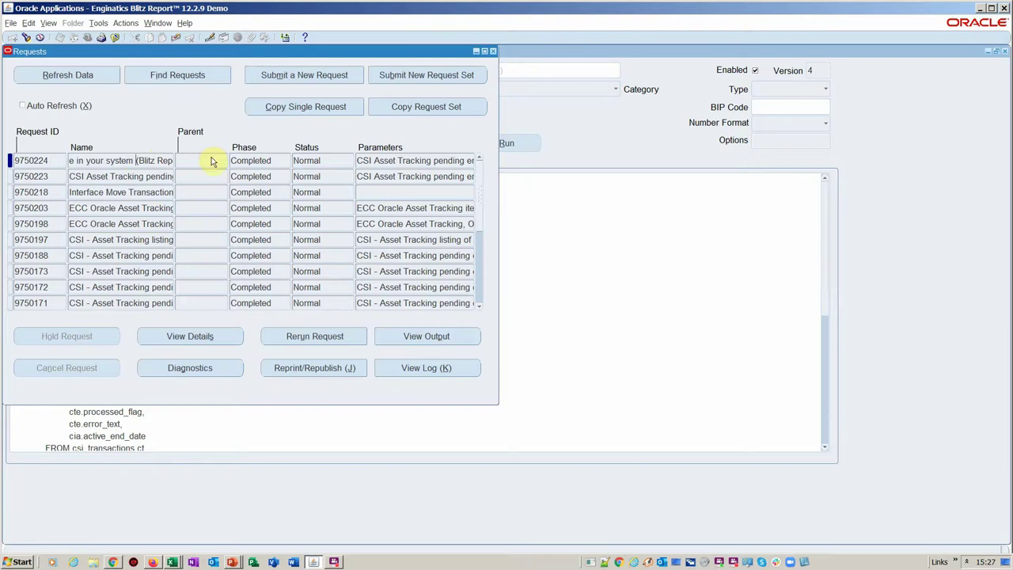
{"action": "key", "text": "ctrl+F4"}
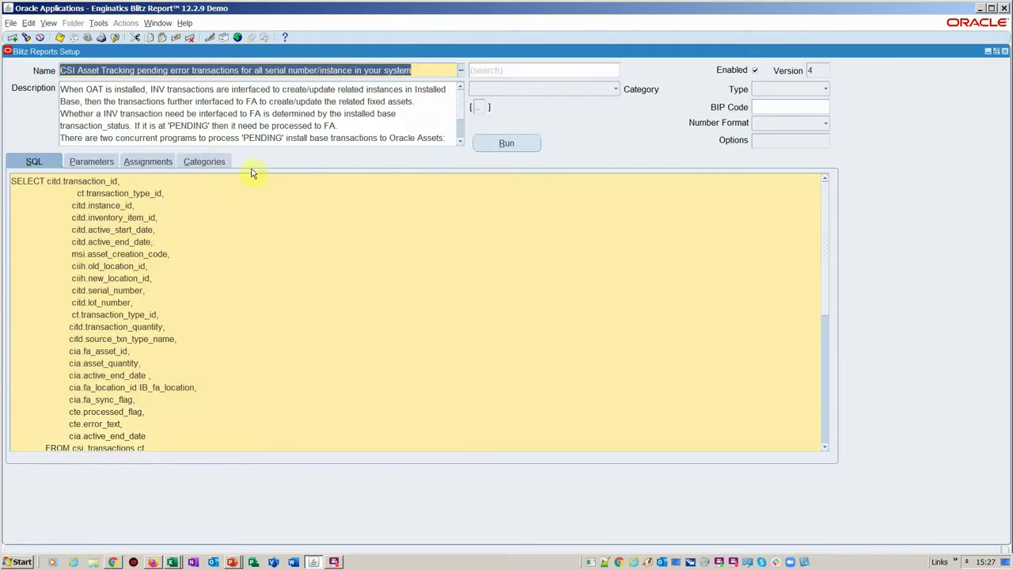
Step: Search the reports for "csi" and open CSI Asset Tracking listing of pending transactions with specific transaction ID parameter
{"action": "left_click", "coordinate": [26, 37]}
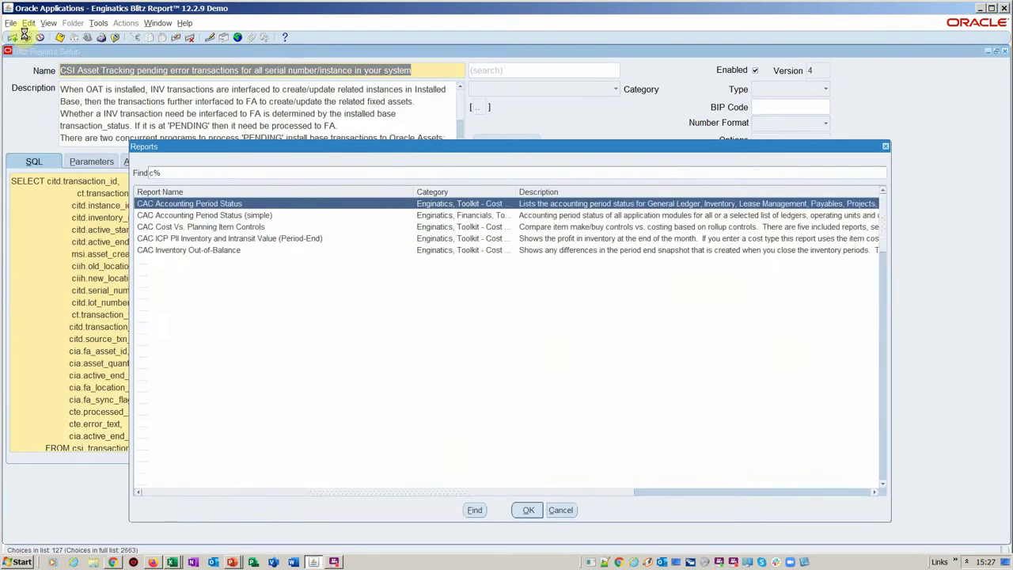
{"action": "type", "text": "s"}
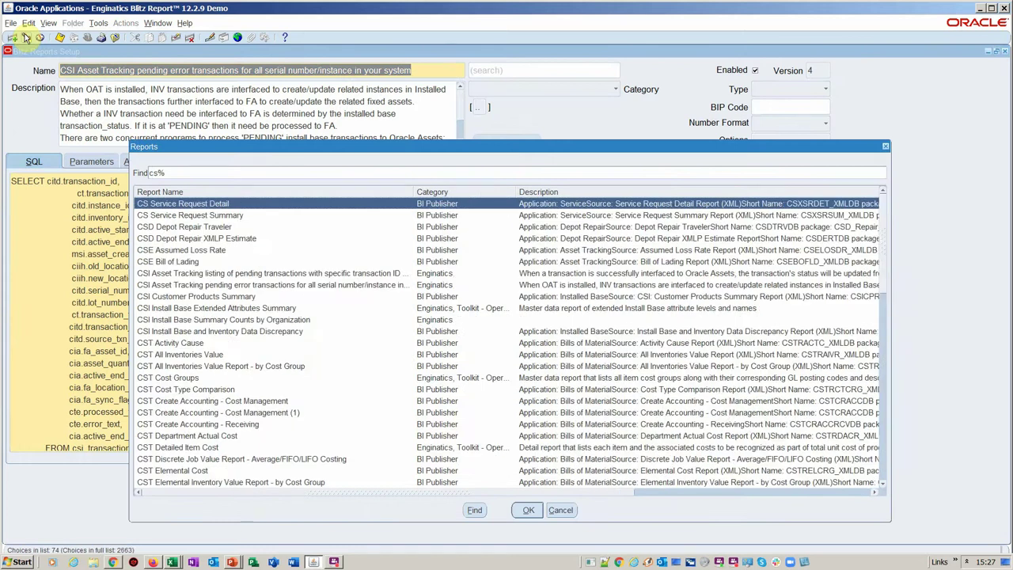
{"action": "type", "text": "i"}
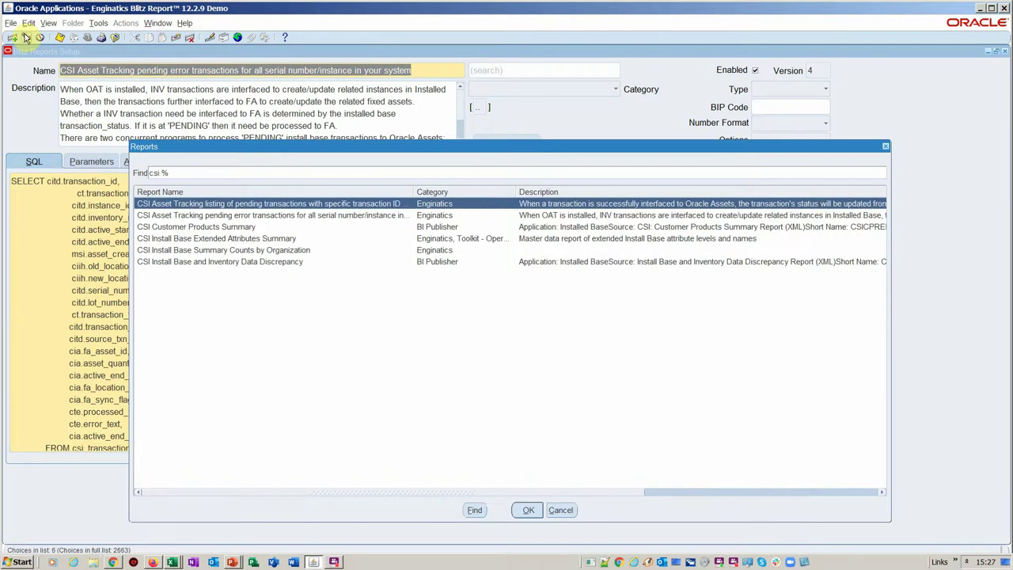
{"action": "double_click", "coordinate": [262, 203]}
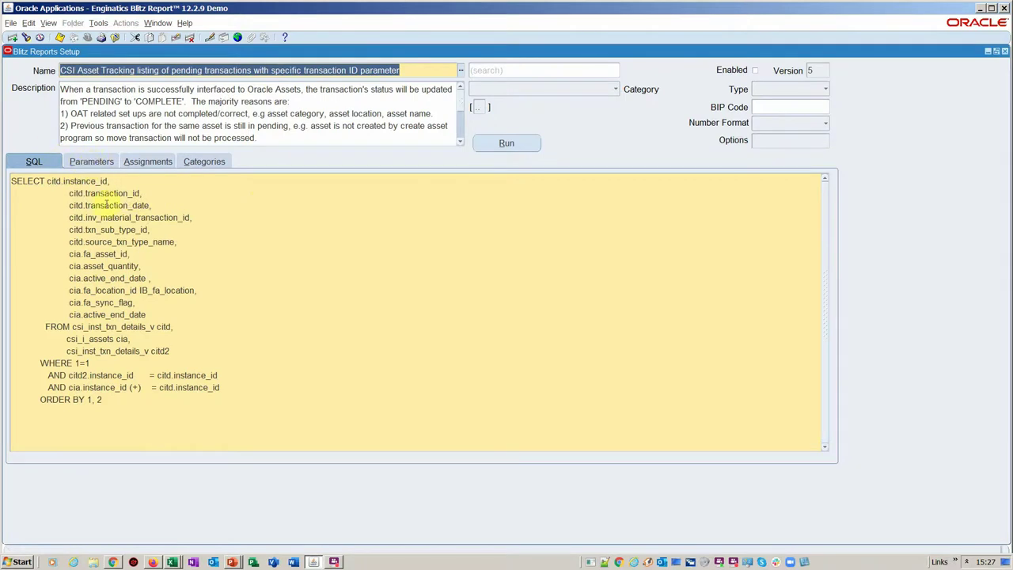
Step: Review the Pending Transaction parameter's SQL text and its custom LOV query, closing the query window at the end
{"action": "left_click", "coordinate": [94, 164]}
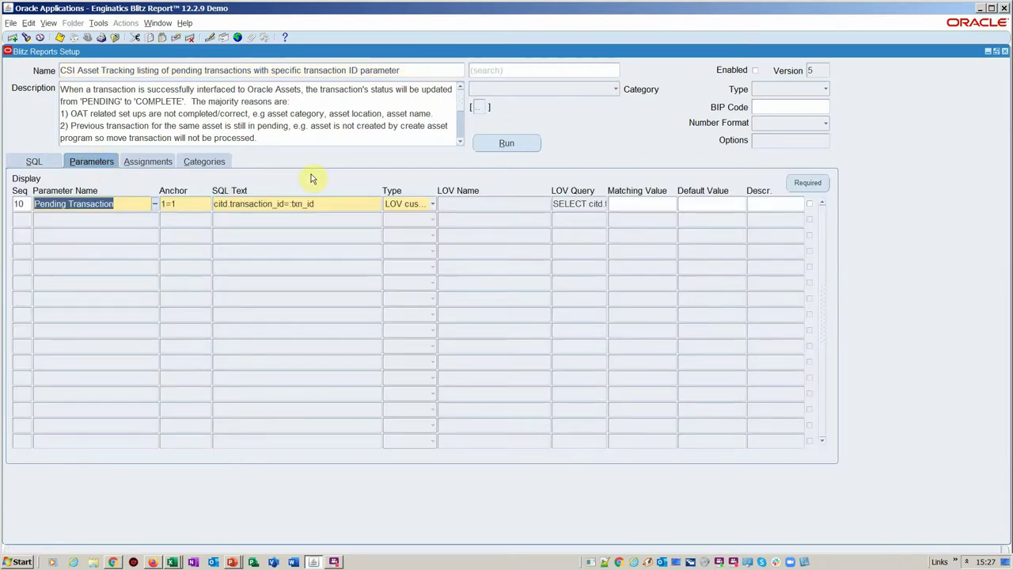
{"action": "left_click", "coordinate": [322, 203]}
{"action": "left_click_drag", "start_coordinate": [213, 204], "coordinate": [314, 204]}
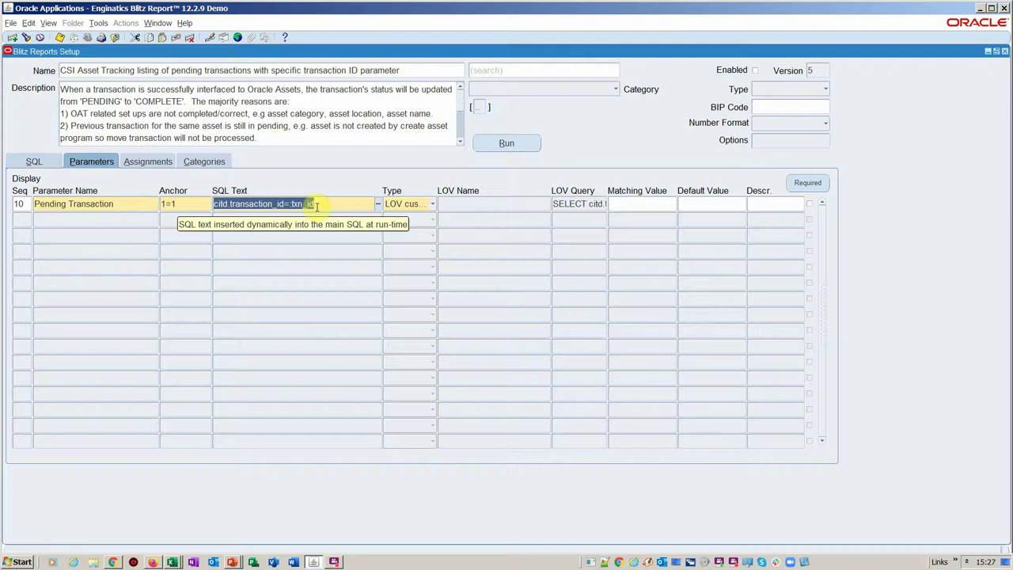
{"action": "left_click", "coordinate": [573, 201]}
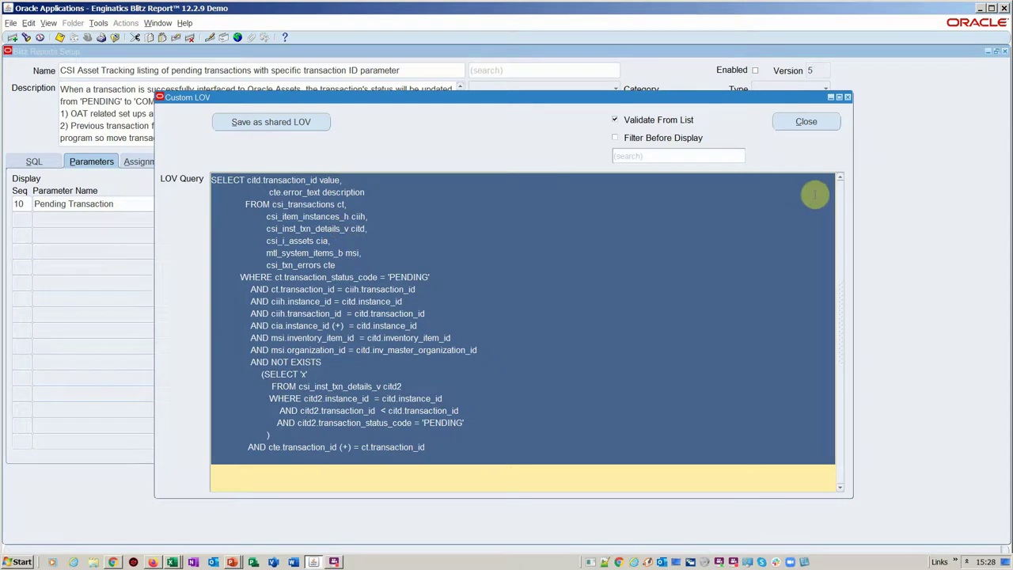
{"action": "left_click", "coordinate": [829, 119]}
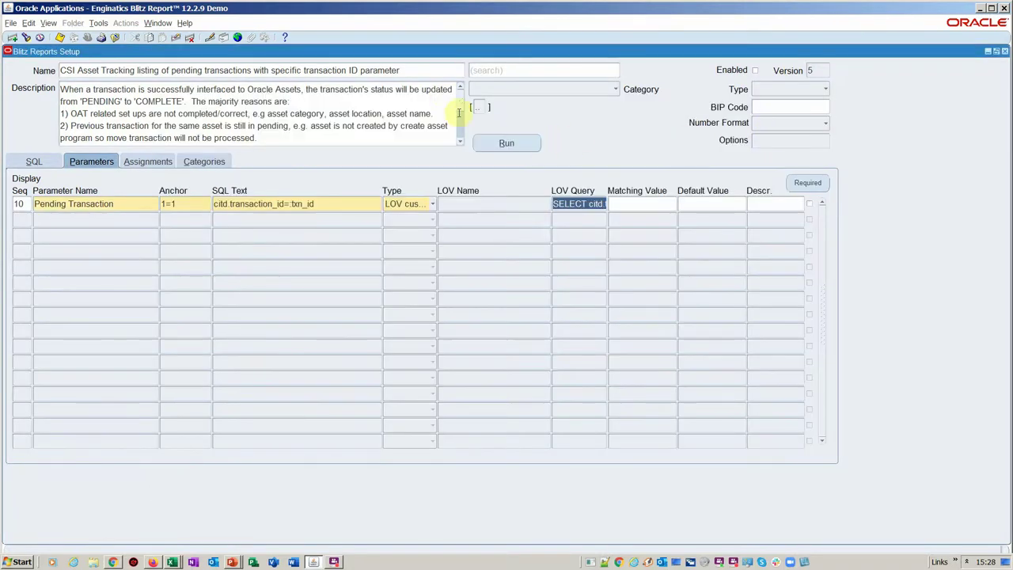
Step: Run the pending transactions listing report with Pending Transaction set to 613359, picking the matching entry from the value list
{"action": "left_click", "coordinate": [513, 146]}
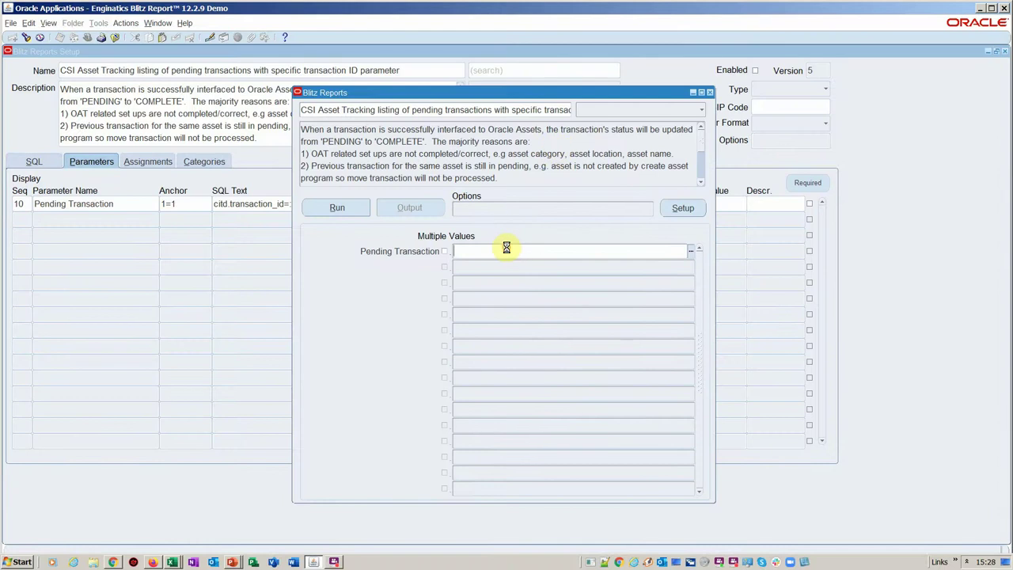
{"action": "type", "text": "613359"}
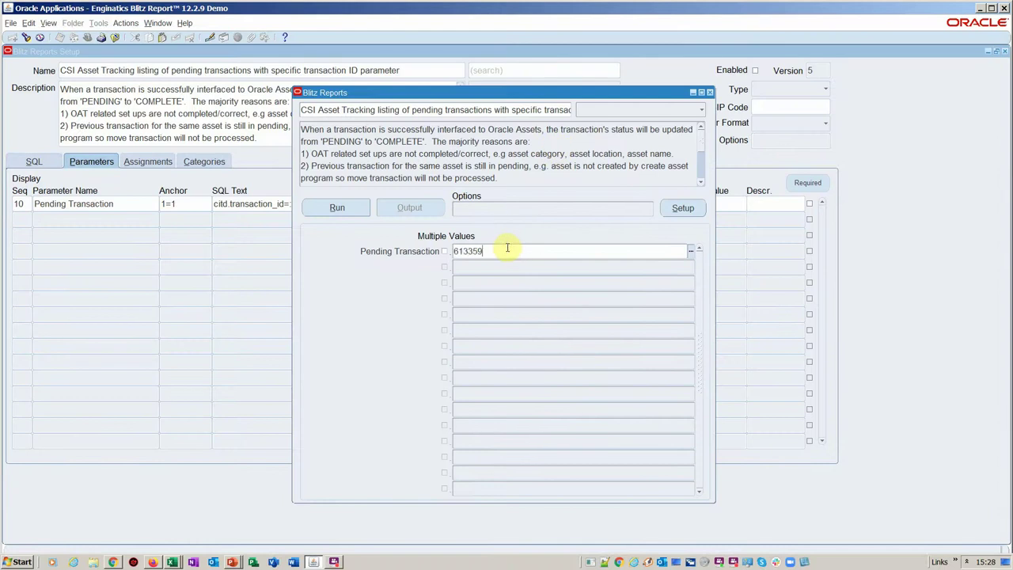
{"action": "left_click", "coordinate": [357, 207]}
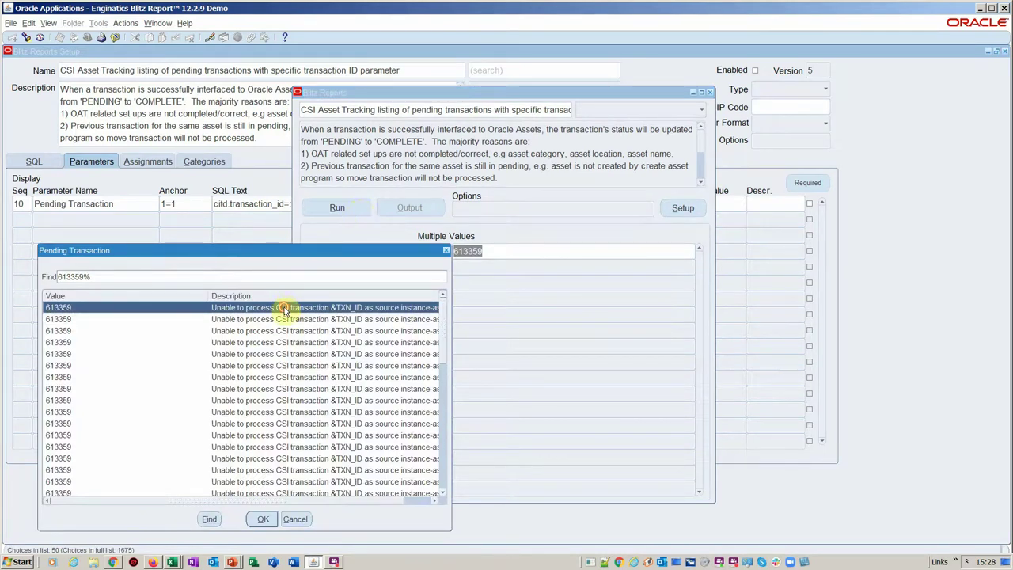
{"action": "double_click", "coordinate": [285, 308]}
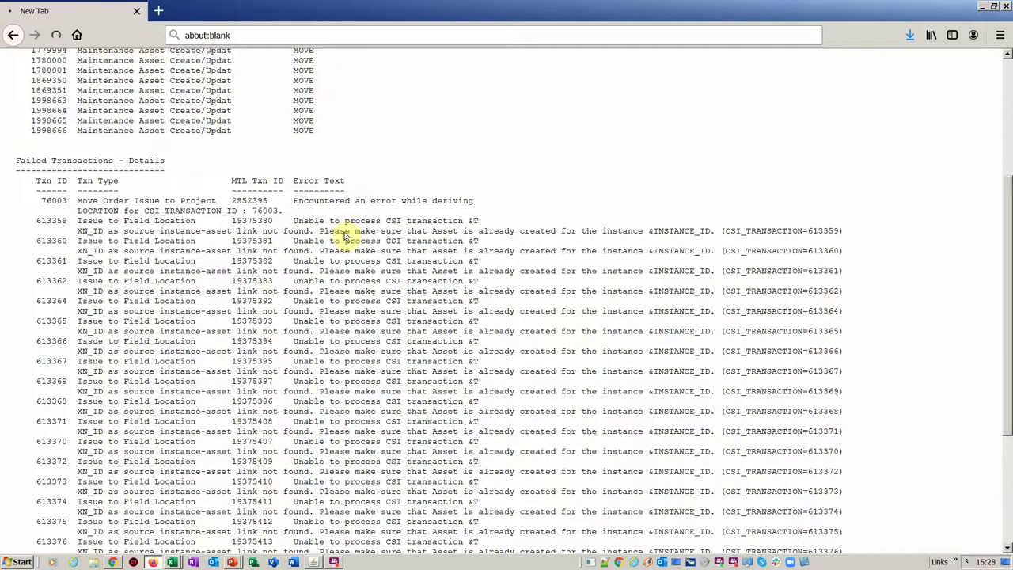
Step: Switch to the report's Excel output and examine its rows and columns from Instance Id through Active End Date
{"action": "key", "text": "alt+Tab"}
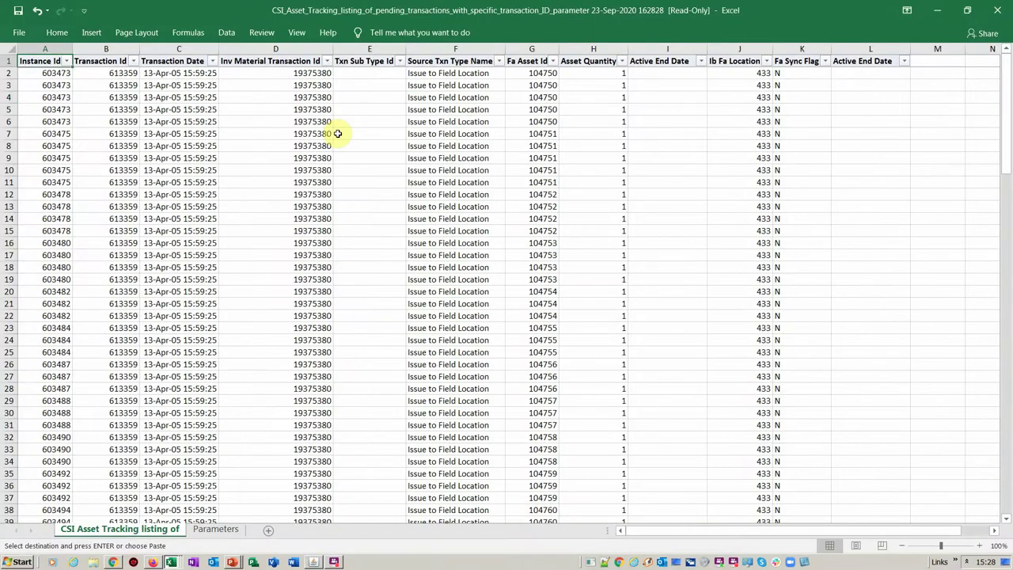
{"action": "left_click", "coordinate": [463, 75]}
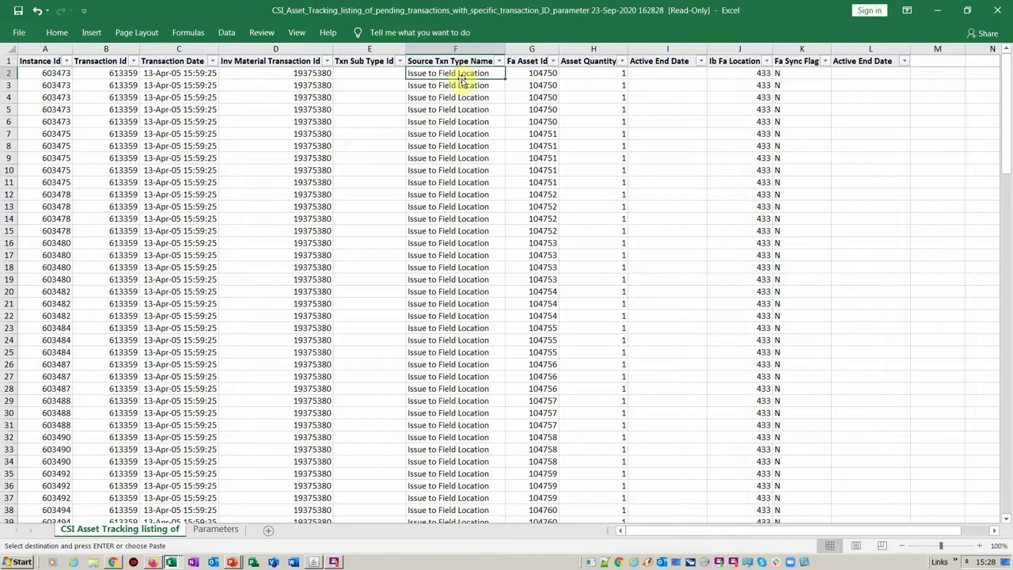
{"action": "key", "text": "Down"}
{"action": "key", "text": "Down"}
{"action": "key", "text": "Down"}
{"action": "key", "text": "Down"}
{"action": "key", "text": "Down"}
{"action": "key", "text": "Down"}
{"action": "key", "text": "Down"}
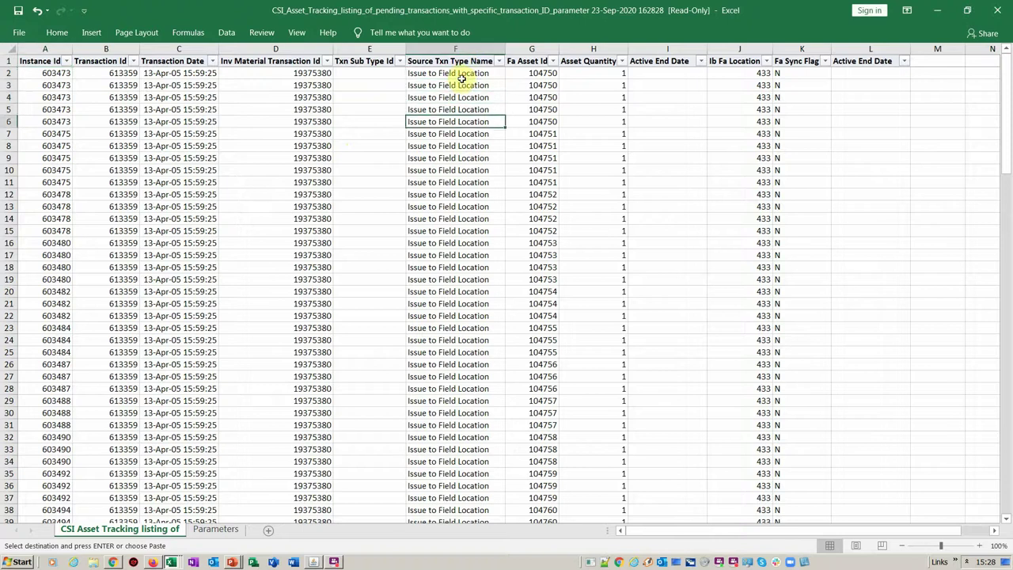
{"action": "key", "text": "Left"}
{"action": "key", "text": "Left"}
{"action": "key", "text": "Left"}
{"action": "key", "text": "Left"}
{"action": "key", "text": "Left"}
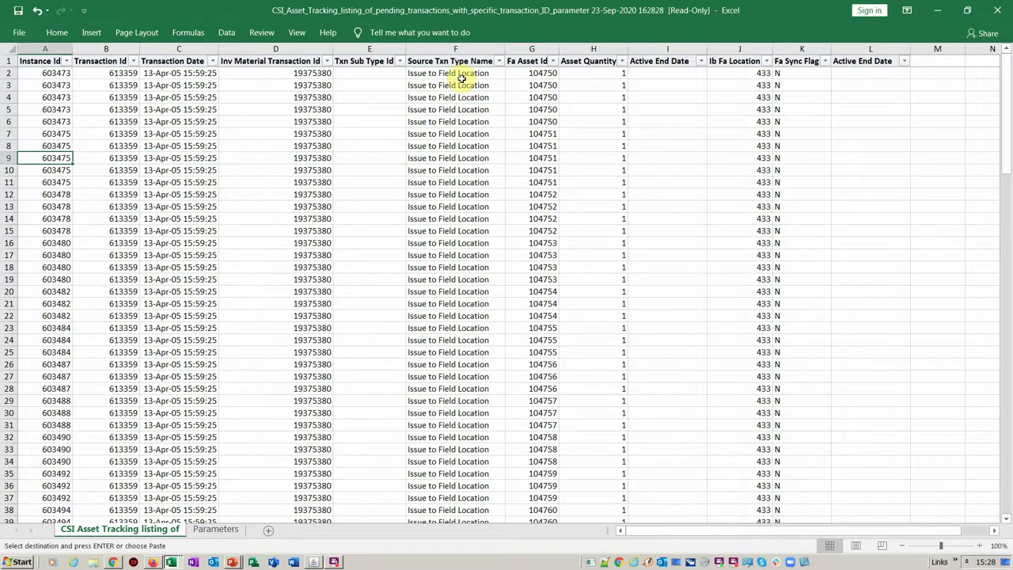
{"action": "key", "text": "Right"}
{"action": "key", "text": "Right"}
{"action": "key", "text": "Right"}
{"action": "key", "text": "Right"}
{"action": "key", "text": "Right"}
{"action": "key", "text": "Right"}
{"action": "key", "text": "Right"}
{"action": "key", "text": "Right"}
{"action": "key", "text": "Right"}
{"action": "key", "text": "Right"}
{"action": "key", "text": "Right"}
{"action": "key", "text": "Right"}
{"action": "key", "text": "Right"}
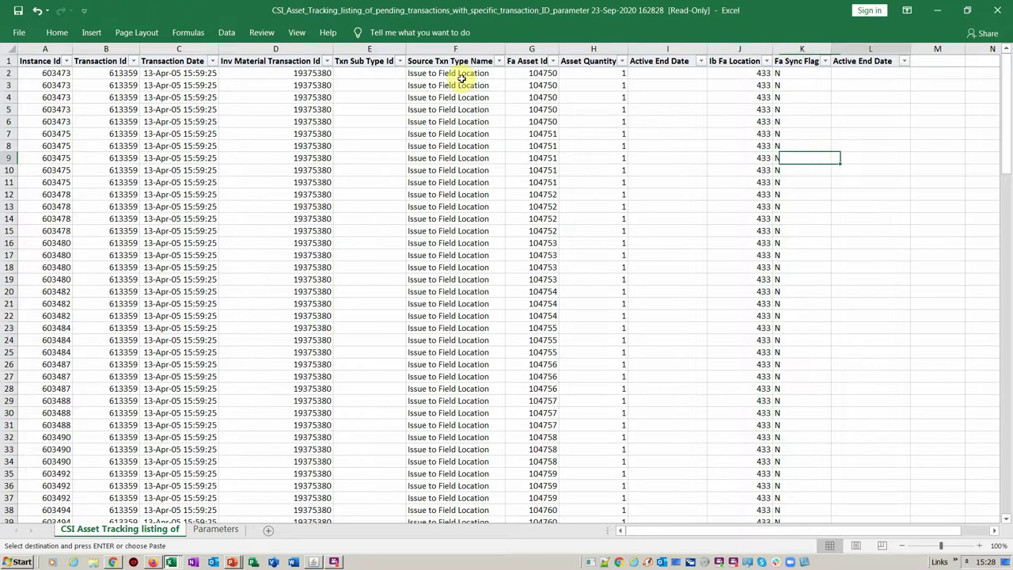
{"action": "key", "text": "Left"}
{"action": "key", "text": "Left"}
{"action": "key", "text": "Left"}
{"action": "key", "text": "Left"}
{"action": "key", "text": "Left"}
{"action": "key", "text": "Left"}
{"action": "key", "text": "Left"}
{"action": "key", "text": "Left"}
{"action": "key", "text": "Left"}
{"action": "key", "text": "Left"}
{"action": "key", "text": "Left"}
{"action": "key", "text": "Left"}
{"action": "key", "text": "Left"}
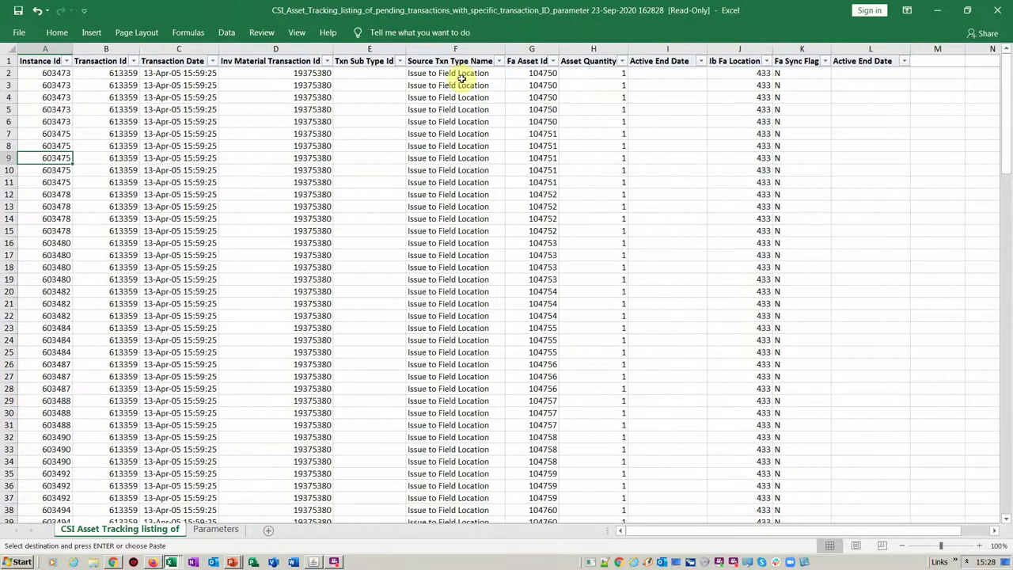
Step: Switch back to Oracle Applications, search the reports for "ecC %ass%" and open ECC Oracle Asset Tracking item instances
{"action": "key", "text": "alt+Tab"}
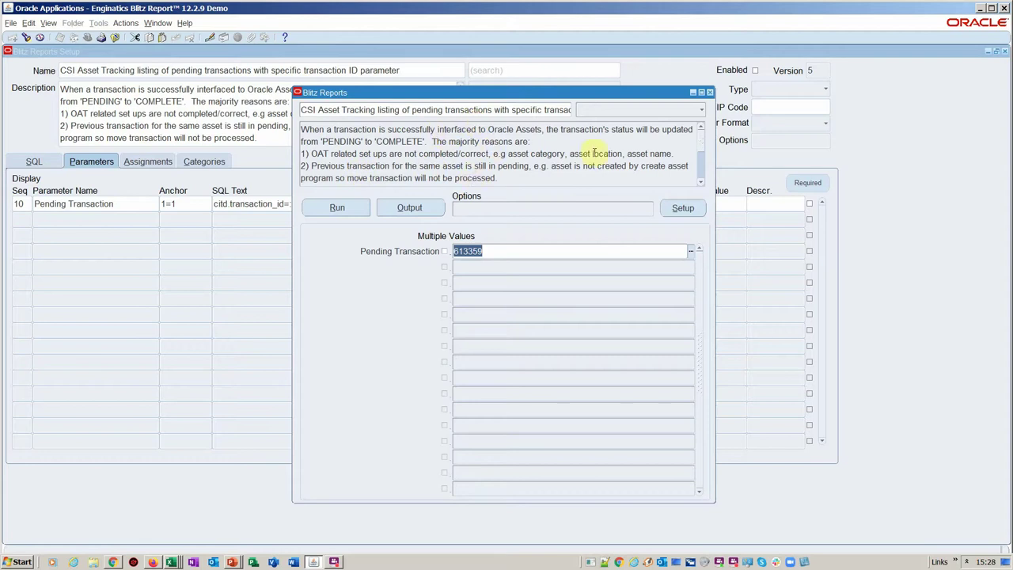
{"action": "left_click", "coordinate": [710, 92]}
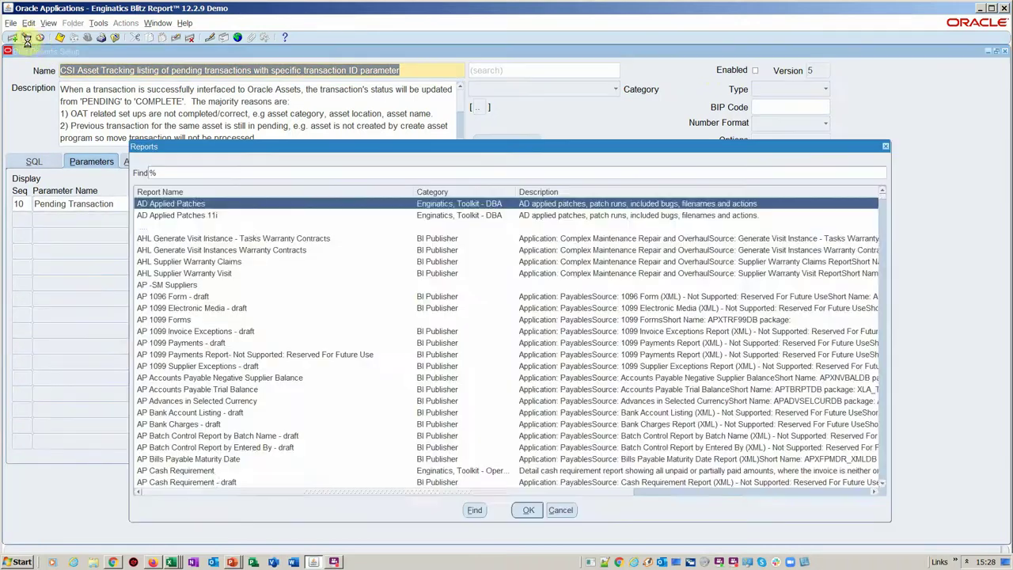
{"action": "type", "text": "ecC"}
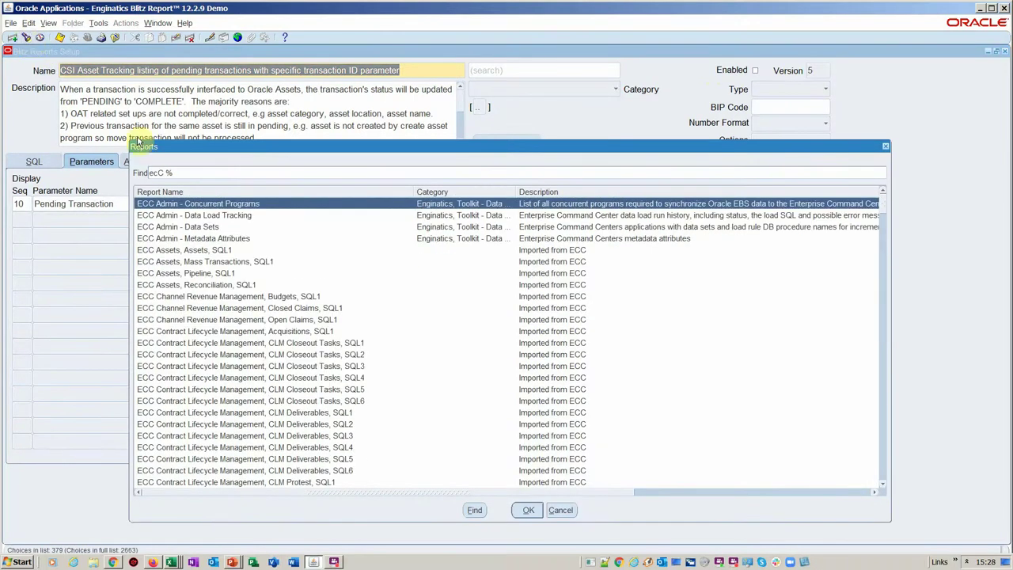
{"action": "left_click", "coordinate": [180, 171]}
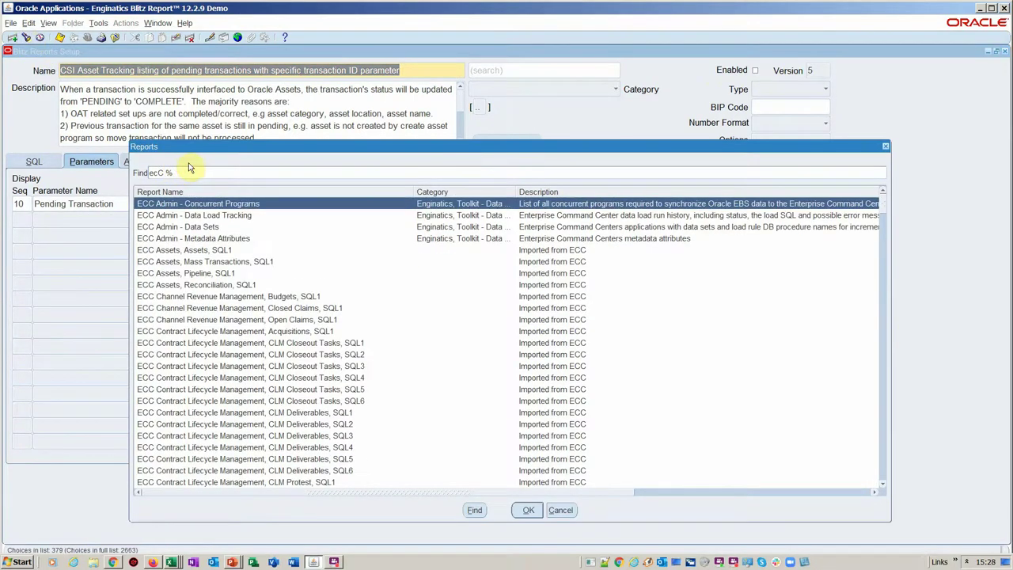
{"action": "key", "text": "Return"}
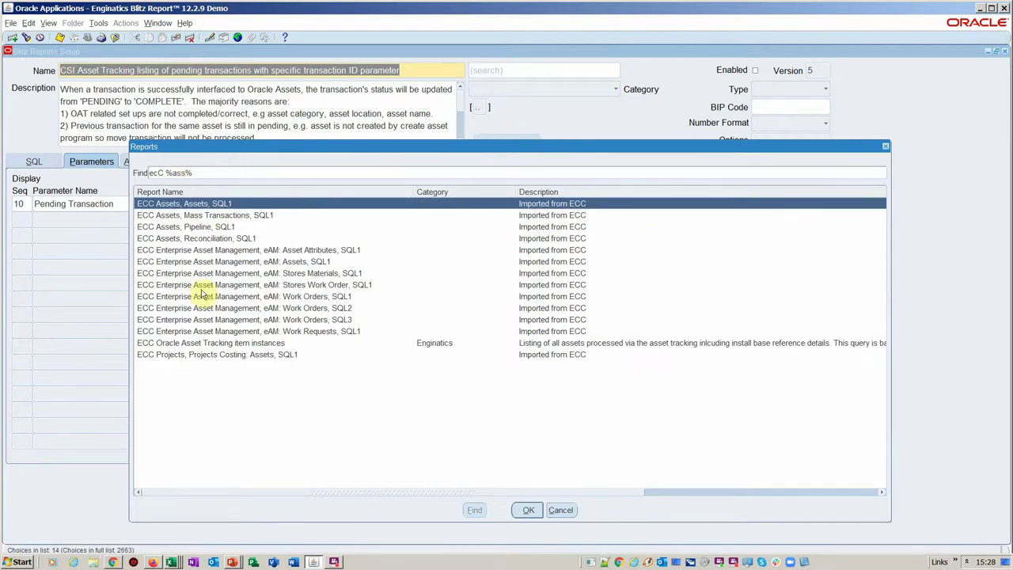
{"action": "double_click", "coordinate": [222, 344]}
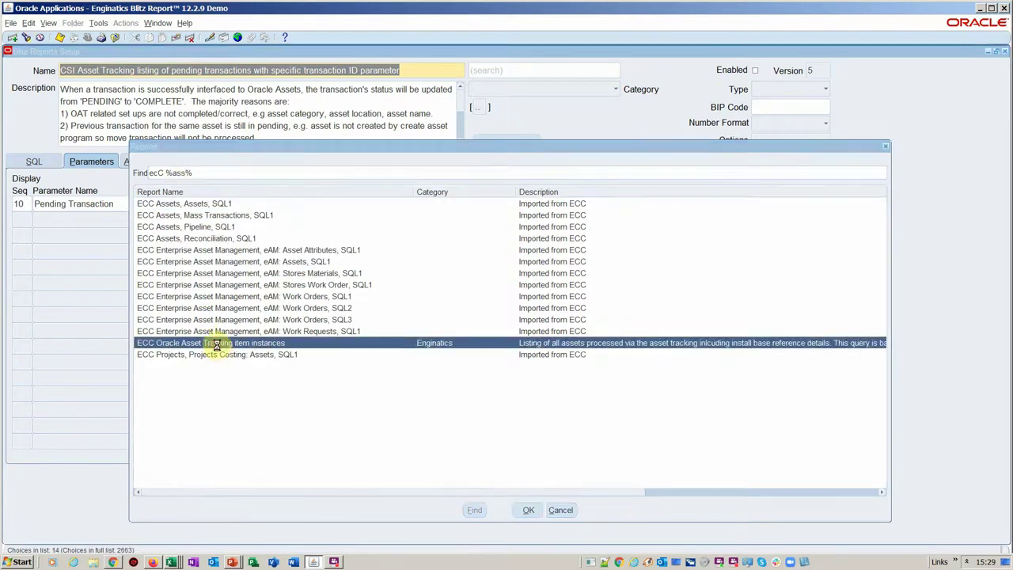
Step: Review the SQL query behind the ECC Oracle Asset Tracking item instances report
{"action": "left_click", "coordinate": [36, 161]}
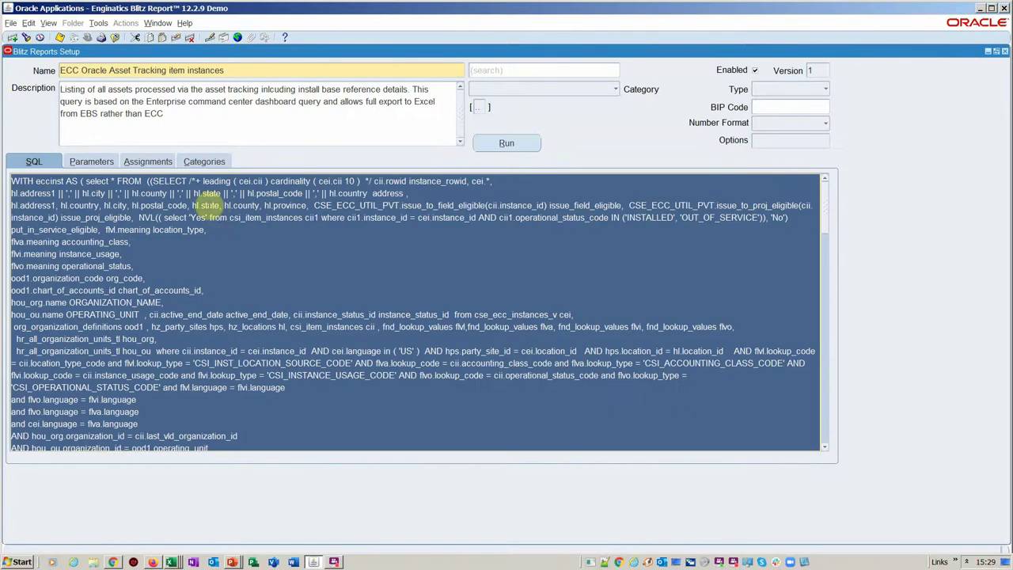
{"action": "left_click", "coordinate": [227, 242]}
{"action": "scroll", "coordinate": [227, 243], "scroll_direction": "down", "scroll_amount": 2}
{"action": "scroll", "coordinate": [227, 243], "scroll_direction": "down", "scroll_amount": 5}
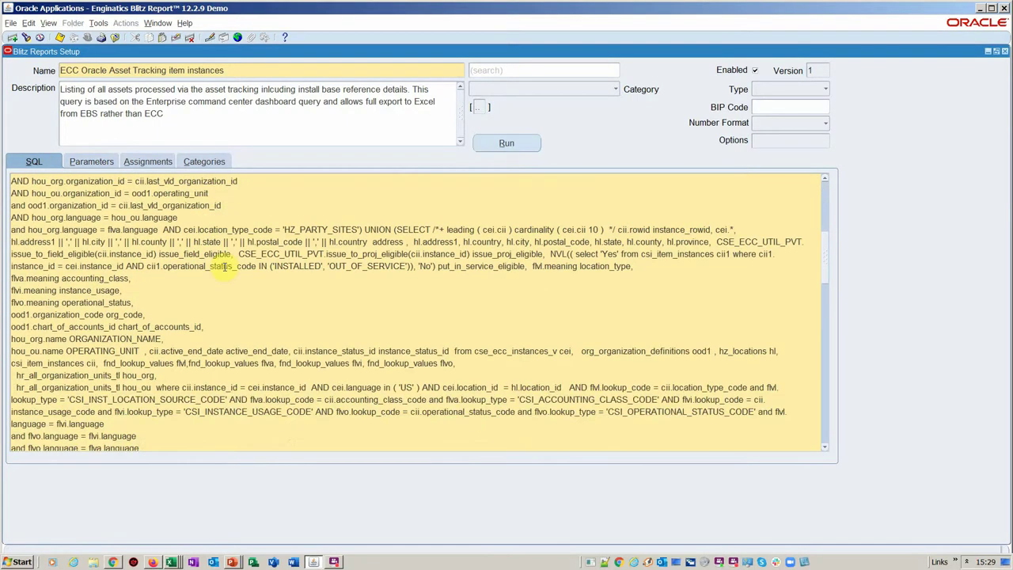
{"action": "scroll", "coordinate": [227, 266], "scroll_direction": "down", "scroll_amount": 1}
{"action": "scroll", "coordinate": [221, 283], "scroll_direction": "down", "scroll_amount": 3}
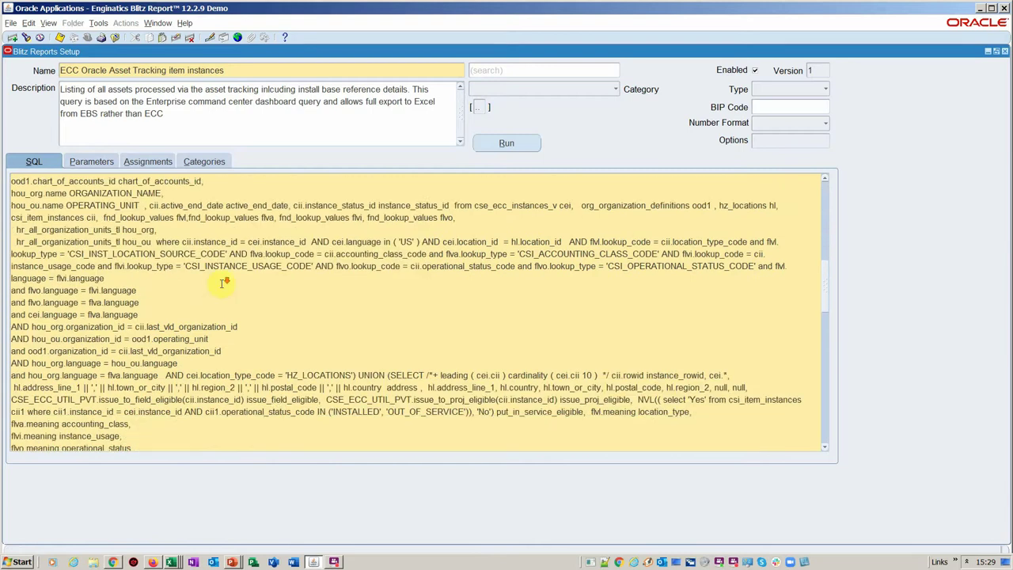
{"action": "scroll", "coordinate": [225, 282], "scroll_direction": "down", "scroll_amount": 9}
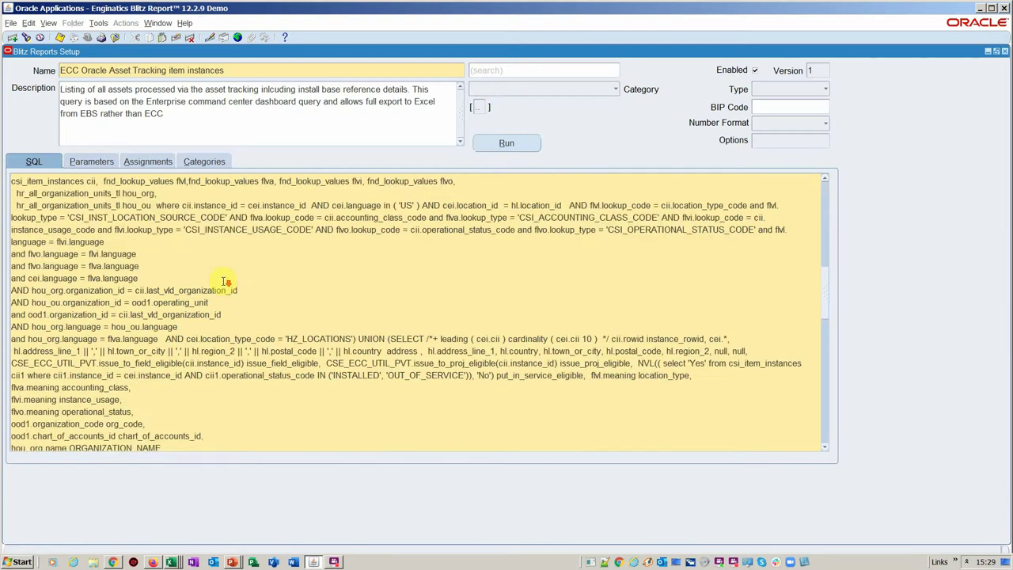
{"action": "scroll", "coordinate": [226, 281], "scroll_direction": "up", "scroll_amount": 4}
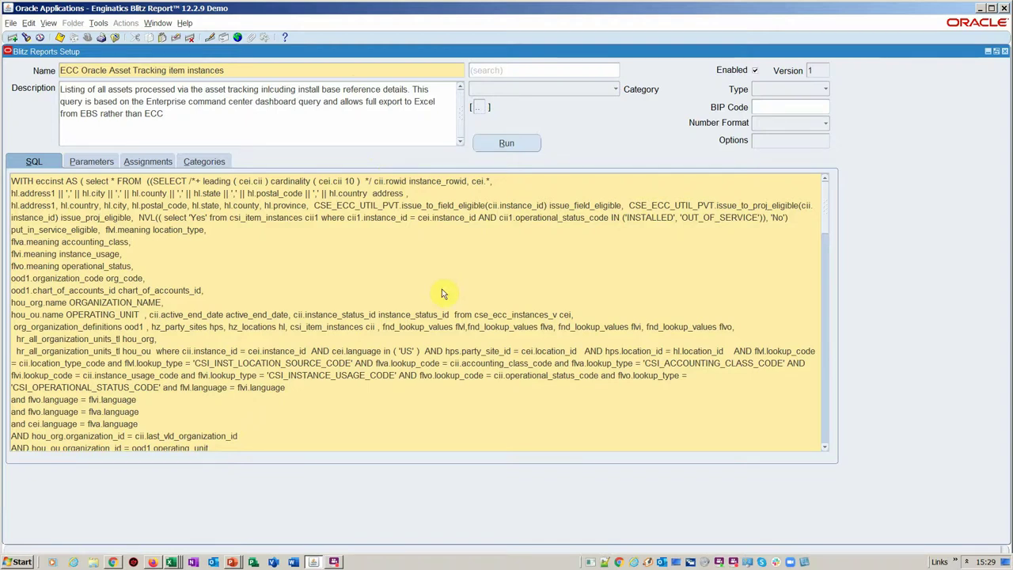
{"action": "scroll", "coordinate": [351, 281], "scroll_direction": "down", "scroll_amount": 5}
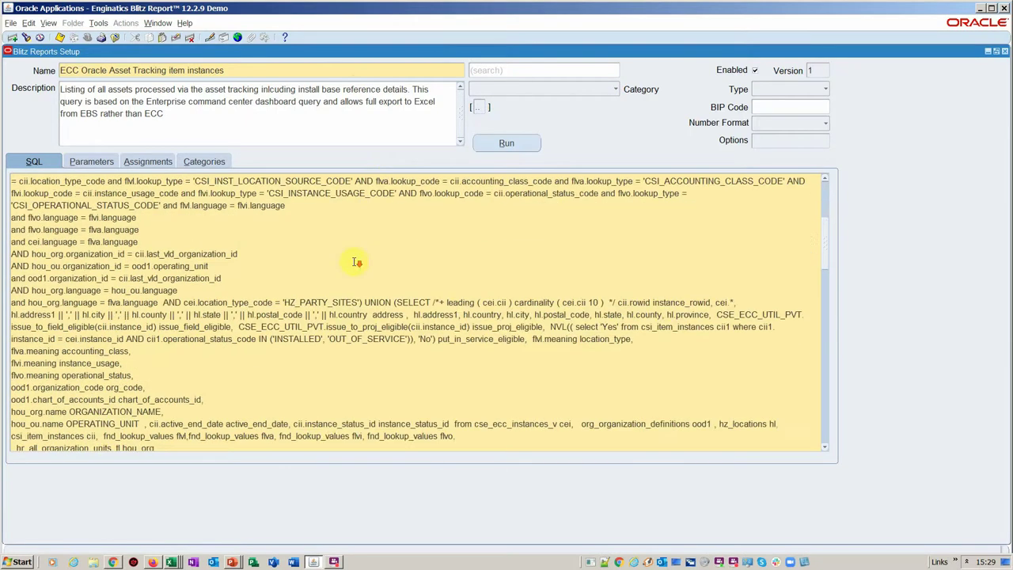
{"action": "scroll", "coordinate": [357, 262], "scroll_direction": "down", "scroll_amount": 8}
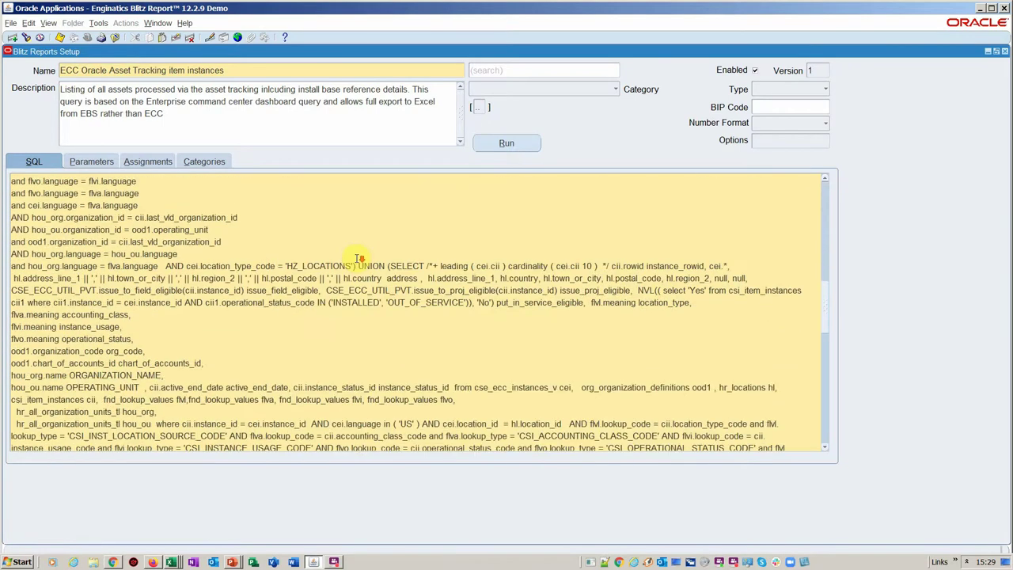
{"action": "scroll", "coordinate": [358, 259], "scroll_direction": "down", "scroll_amount": 8}
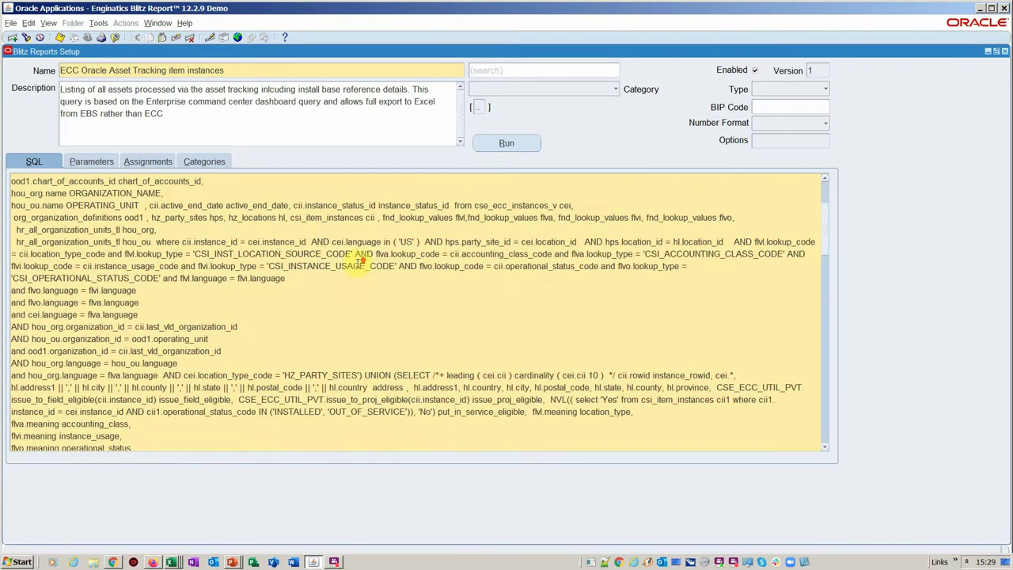
Step: Run the ECC Oracle Asset Tracking item instances report and examine its Excel output from Ecc Spec Id across to Operational Status Code
{"action": "left_click", "coordinate": [493, 146]}
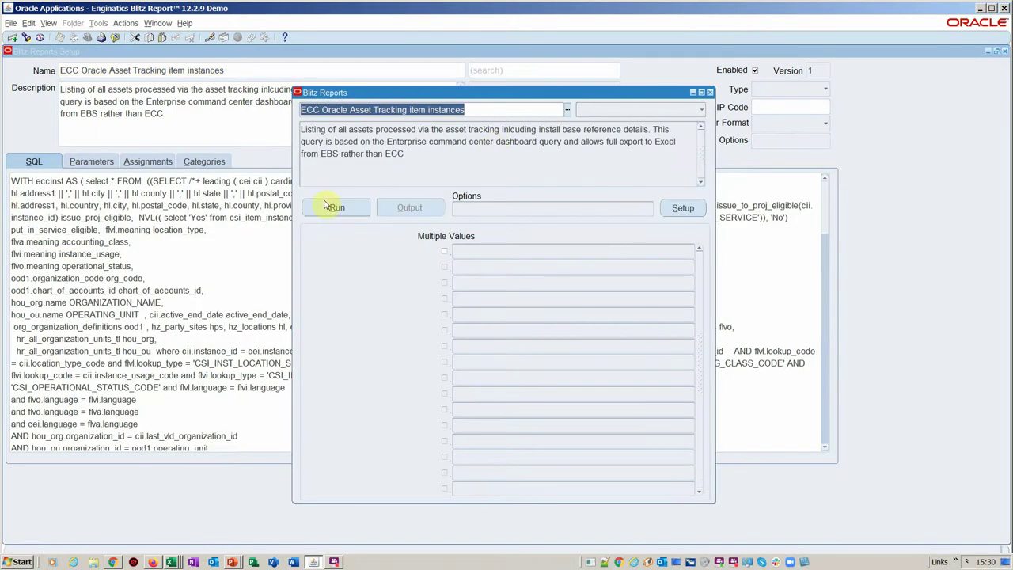
{"action": "left_click", "coordinate": [325, 203]}
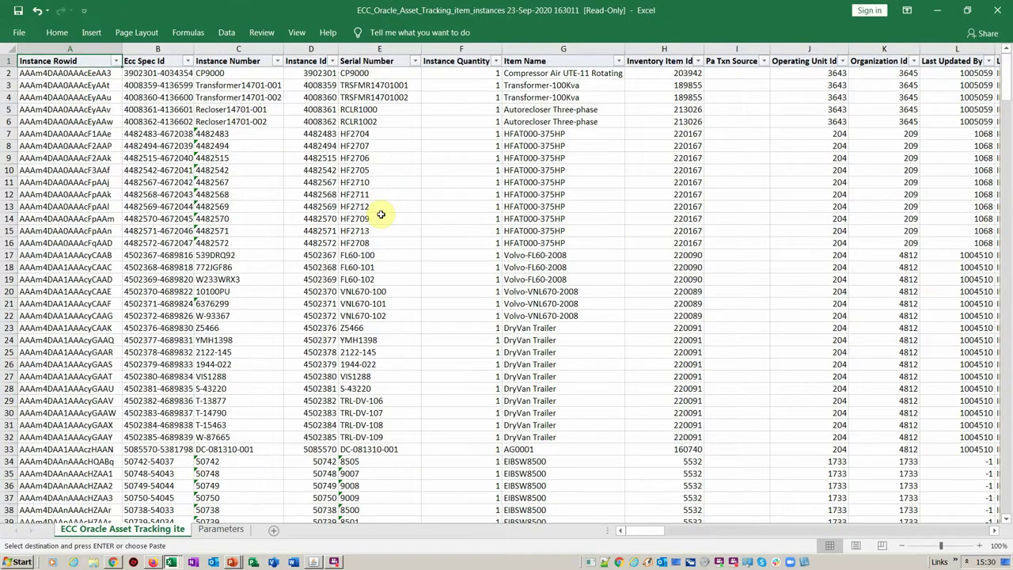
{"action": "left_click", "coordinate": [147, 72]}
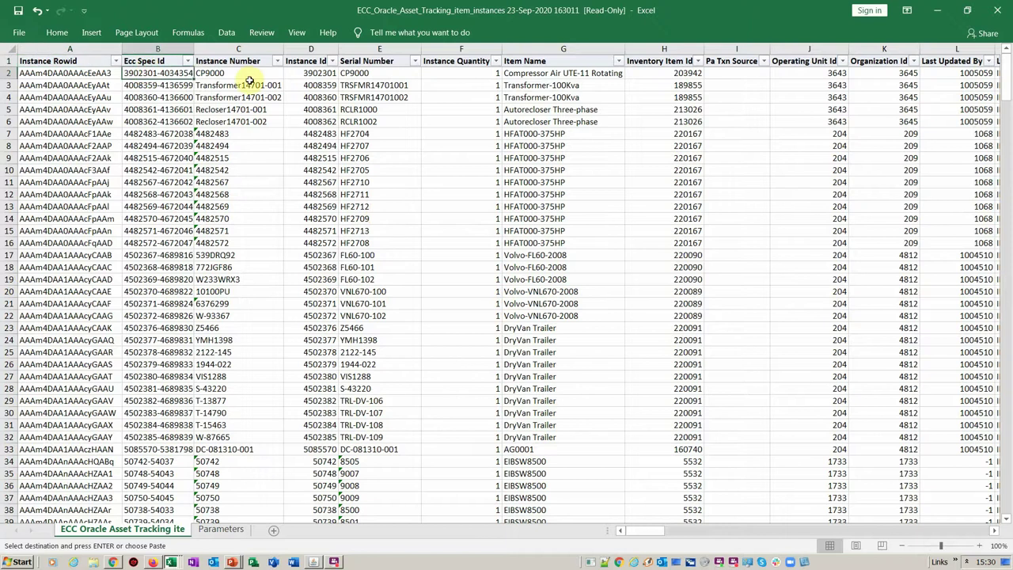
{"action": "key", "text": "Right"}
{"action": "key", "text": "Right"}
{"action": "key", "text": "Right"}
{"action": "key", "text": "Right"}
{"action": "key", "text": "Right"}
{"action": "key", "text": "Right"}
{"action": "key", "text": "Right"}
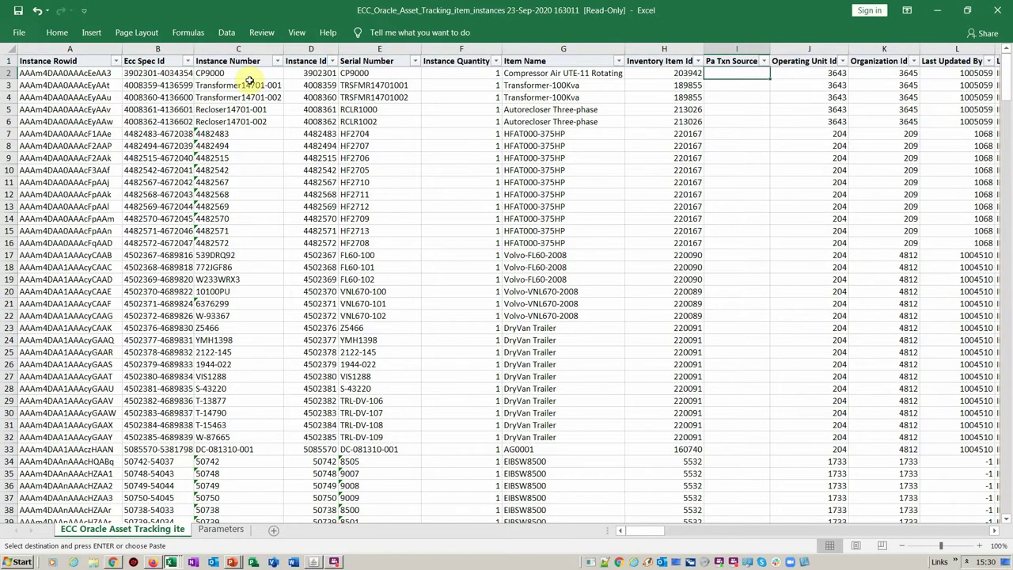
{"action": "key", "text": "Right"}
{"action": "key", "text": "Right"}
{"action": "key", "text": "Right"}
{"action": "key", "text": "Right"}
{"action": "key", "text": "Right"}
{"action": "key", "text": "Right"}
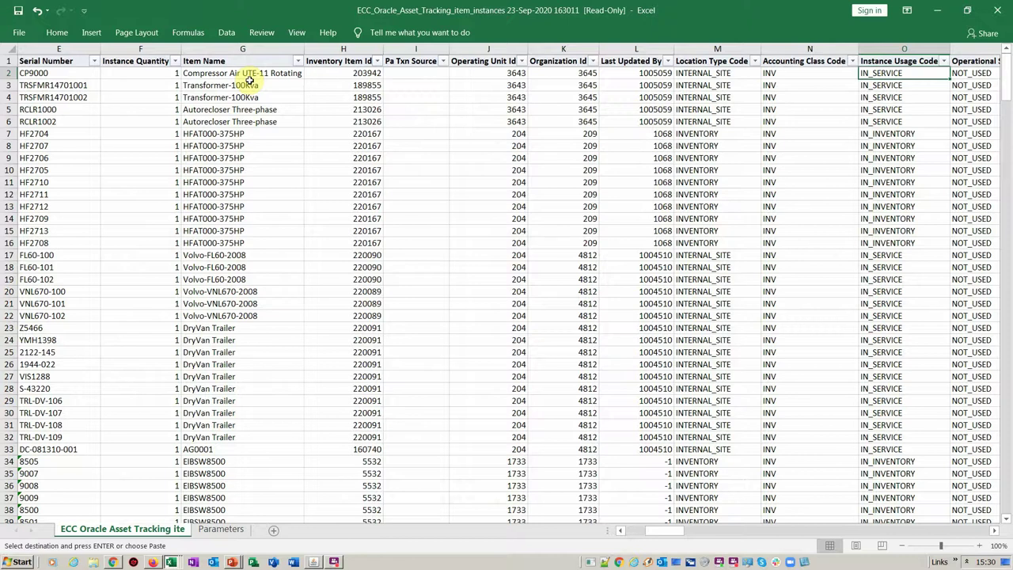
{"action": "key", "text": "Right"}
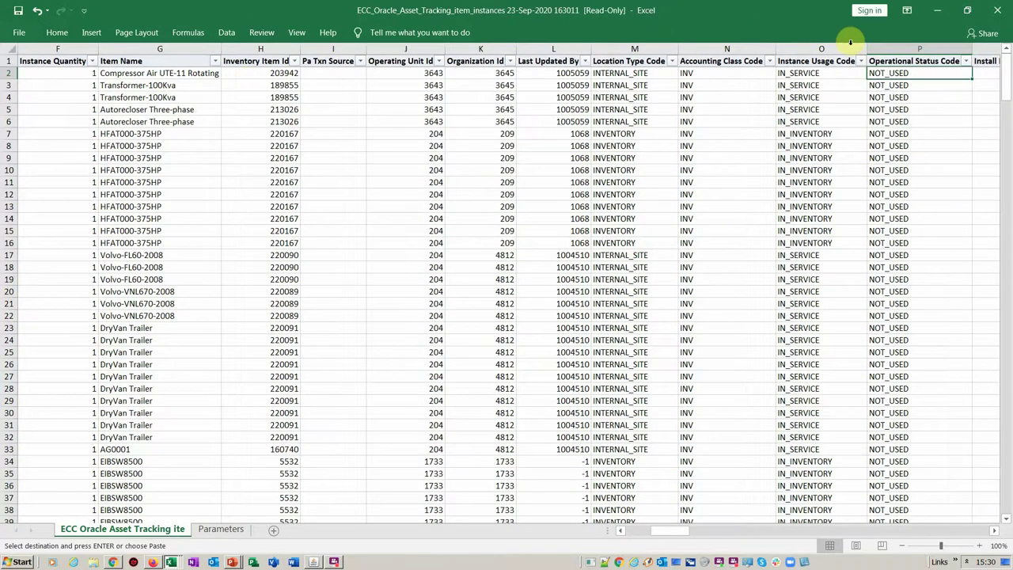
Step: Check the available filter values of Instance Usage Code without applying a filter, and examine the columns from Operational Status Code to Projectid
{"action": "left_click", "coordinate": [861, 61]}
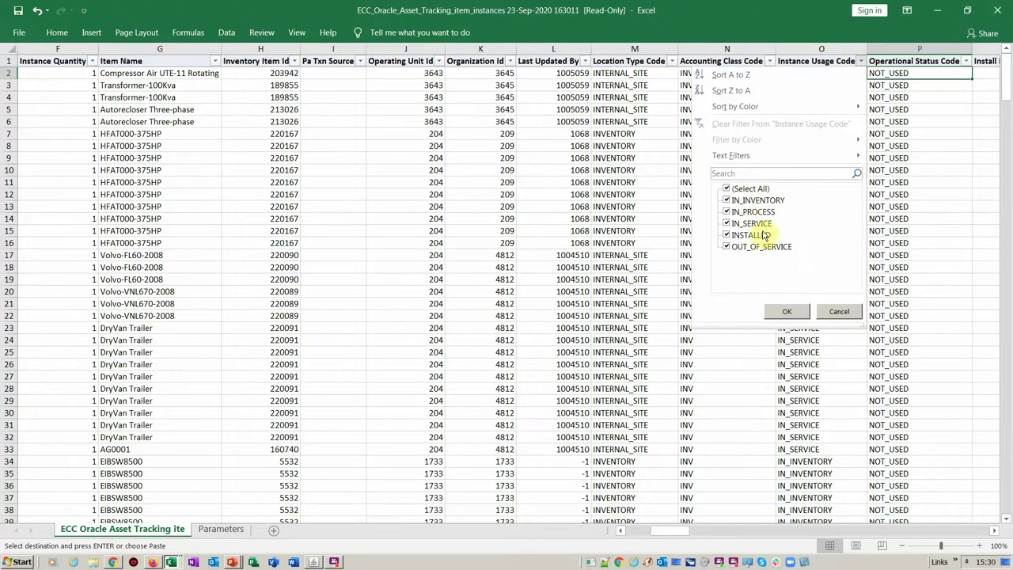
{"action": "left_click", "coordinate": [839, 311]}
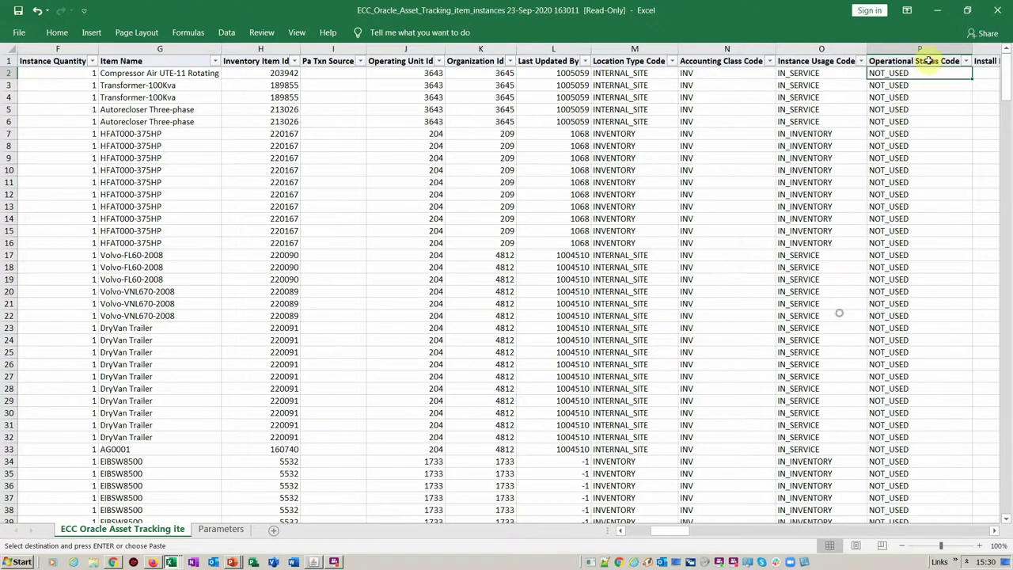
{"action": "key", "text": "Right"}
{"action": "key", "text": "Right"}
{"action": "key", "text": "Right"}
{"action": "key", "text": "Right"}
{"action": "key", "text": "Right"}
{"action": "key", "text": "Right"}
{"action": "key", "text": "Right"}
{"action": "key", "text": "Right"}
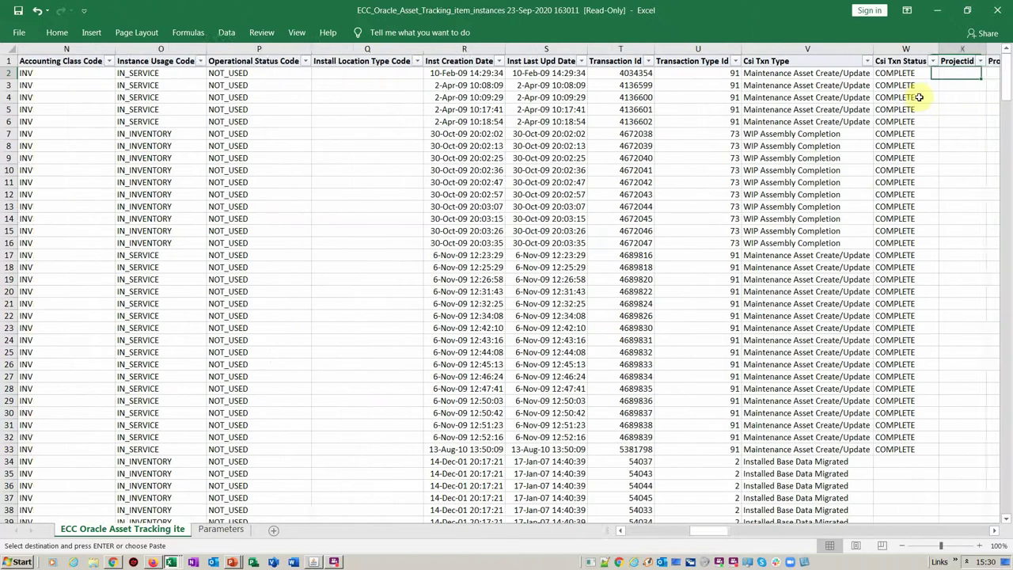
Step: Examine the CSI transaction, project and task columns, continuing across to Pend Mass Add Flag
{"action": "key", "text": "Right"}
{"action": "key", "text": "Right"}
{"action": "key", "text": "Left"}
{"action": "key", "text": "Left"}
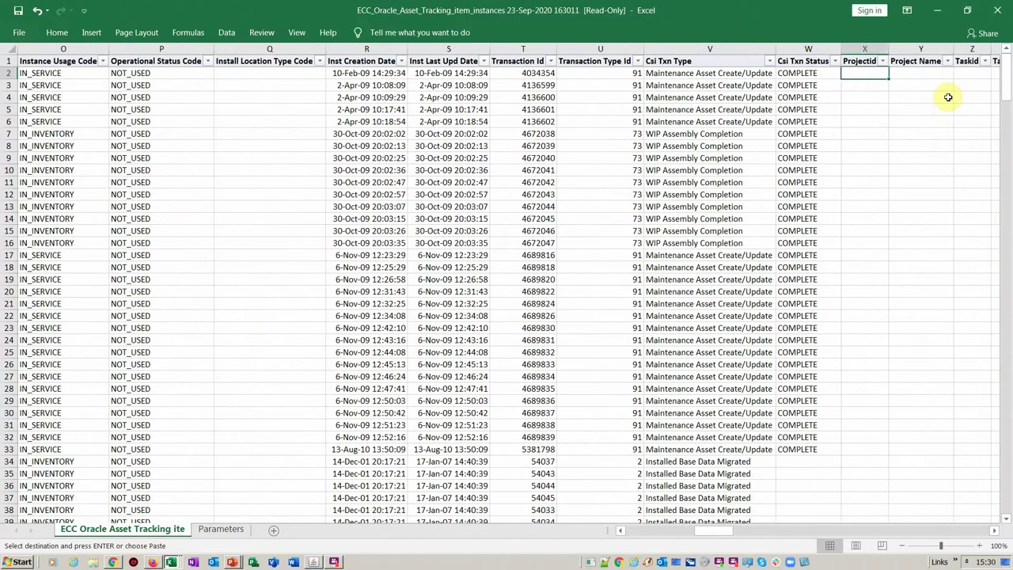
{"action": "key", "text": "Left"}
{"action": "key", "text": "Left"}
{"action": "key", "text": "Right"}
{"action": "key", "text": "Right"}
{"action": "key", "text": "Right"}
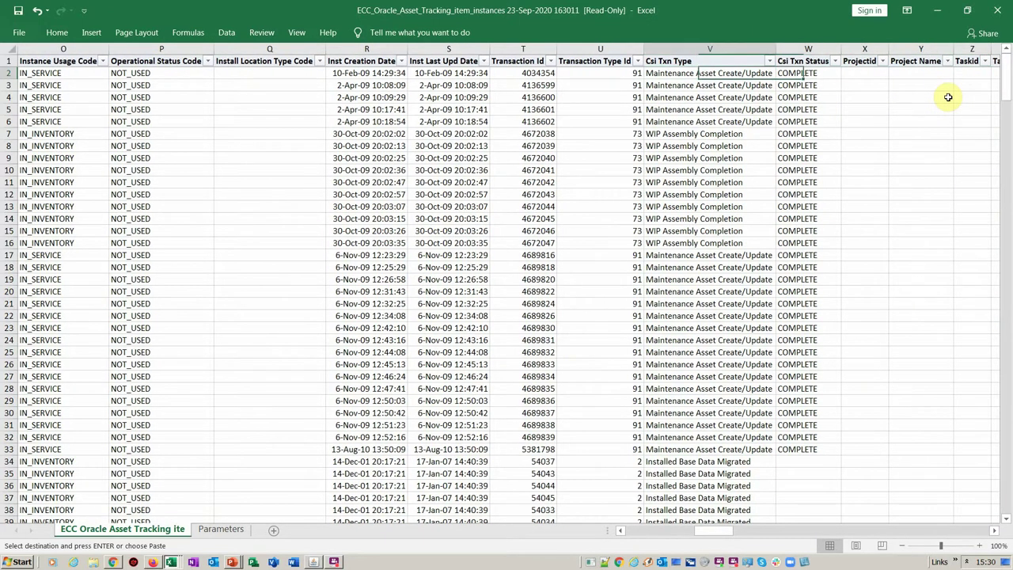
{"action": "key", "text": "Right"}
{"action": "key", "text": "Right"}
{"action": "key", "text": "Right"}
{"action": "key", "text": "Right"}
{"action": "key", "text": "Right"}
{"action": "key", "text": "Right"}
{"action": "key", "text": "Right"}
{"action": "key", "text": "Right"}
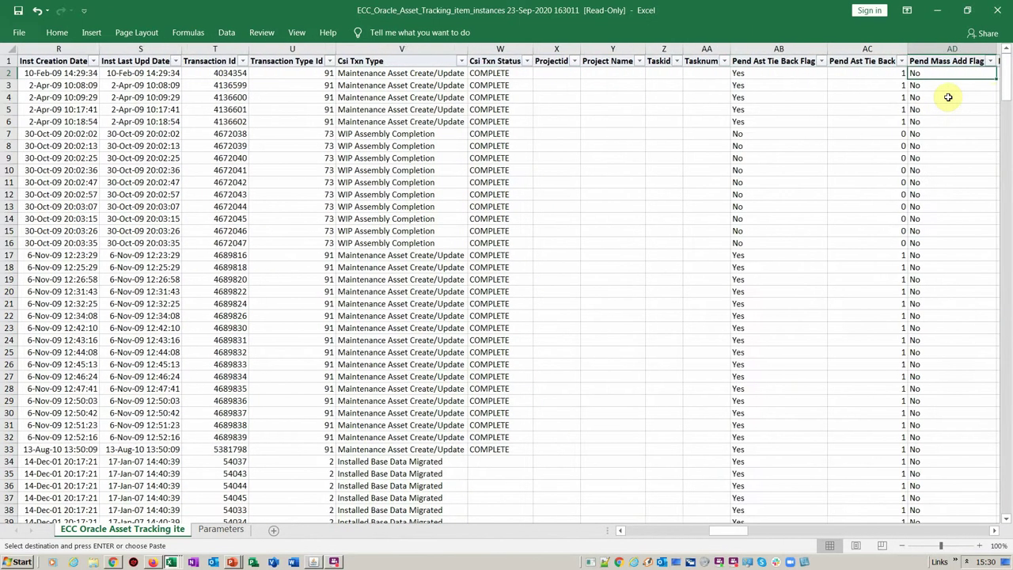
Step: Go back to the Csi Txn Type column and review its rows and list of filter values, leaving the filter unchanged
{"action": "key", "text": "Left"}
{"action": "key", "text": "Left"}
{"action": "key", "text": "Left"}
{"action": "key", "text": "Left"}
{"action": "key", "text": "Left"}
{"action": "key", "text": "Left"}
{"action": "key", "text": "Left"}
{"action": "key", "text": "Left"}
{"action": "key", "text": "Left"}
{"action": "key", "text": "Left"}
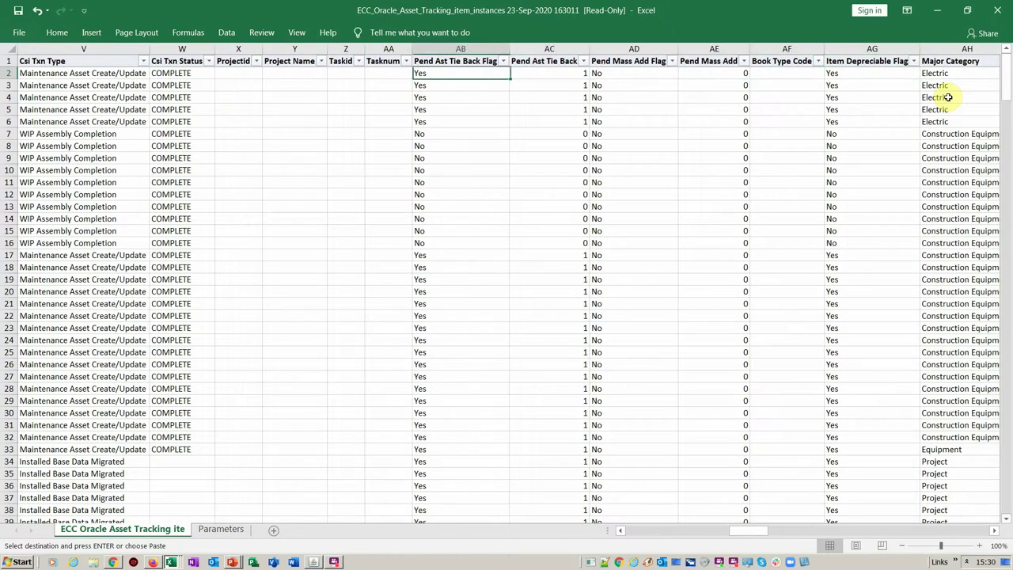
{"action": "key", "text": "Left"}
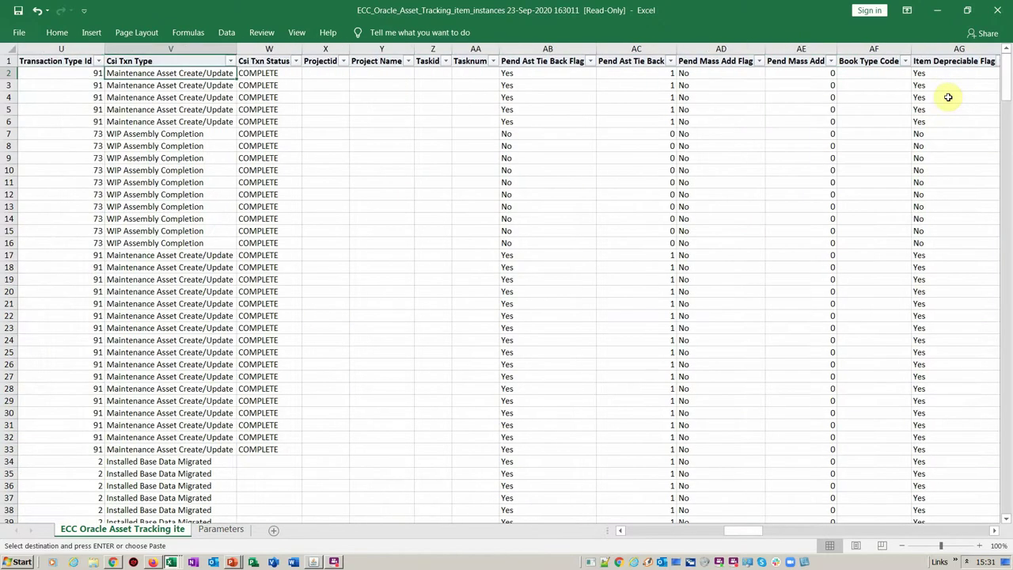
{"action": "key", "text": "Down"}
{"action": "key", "text": "Down"}
{"action": "key", "text": "Down"}
{"action": "key", "text": "Down"}
{"action": "key", "text": "Down"}
{"action": "key", "text": "Down"}
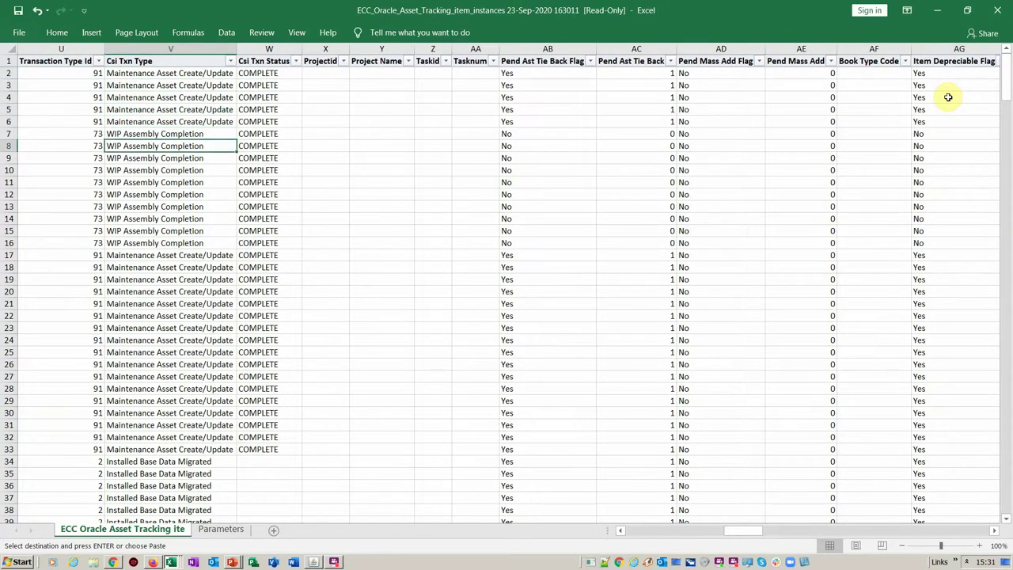
{"action": "left_click", "coordinate": [229, 63]}
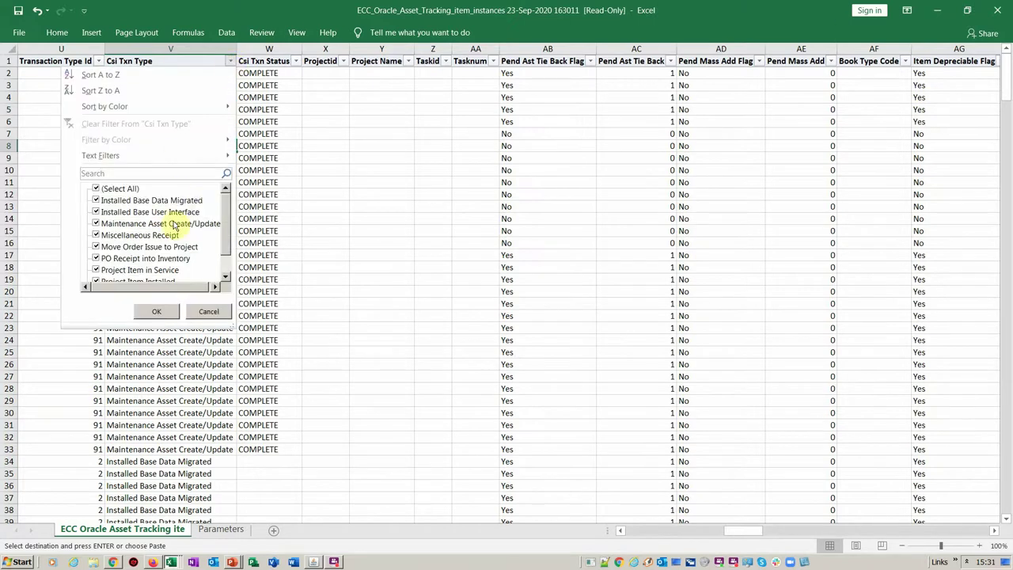
{"action": "scroll", "coordinate": [224, 214], "scroll_direction": "down", "scroll_amount": 1}
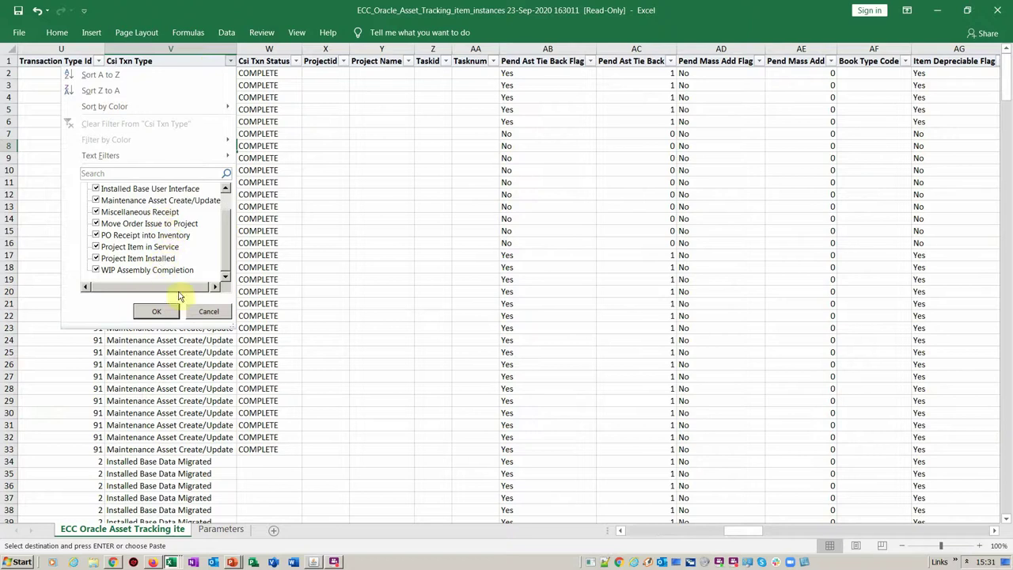
{"action": "scroll", "coordinate": [223, 231], "scroll_direction": "up", "scroll_amount": 1}
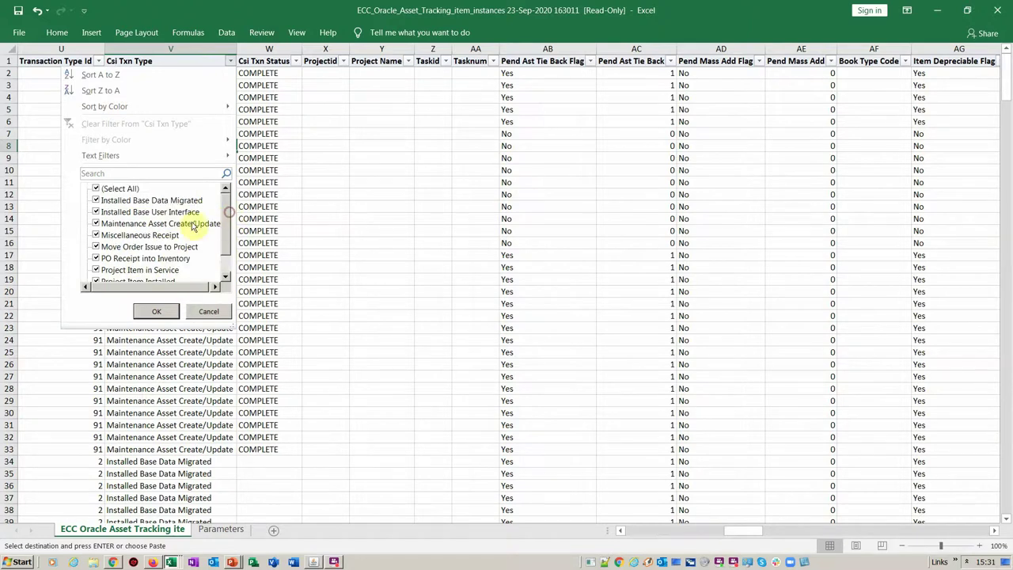
{"action": "left_click", "coordinate": [207, 311]}
Step: Examine the first record's columns from Pend Ast Tie Back Flag through the category and cost columns to Functional Currency
{"action": "left_click", "coordinate": [551, 76]}
{"action": "key", "text": "Right"}
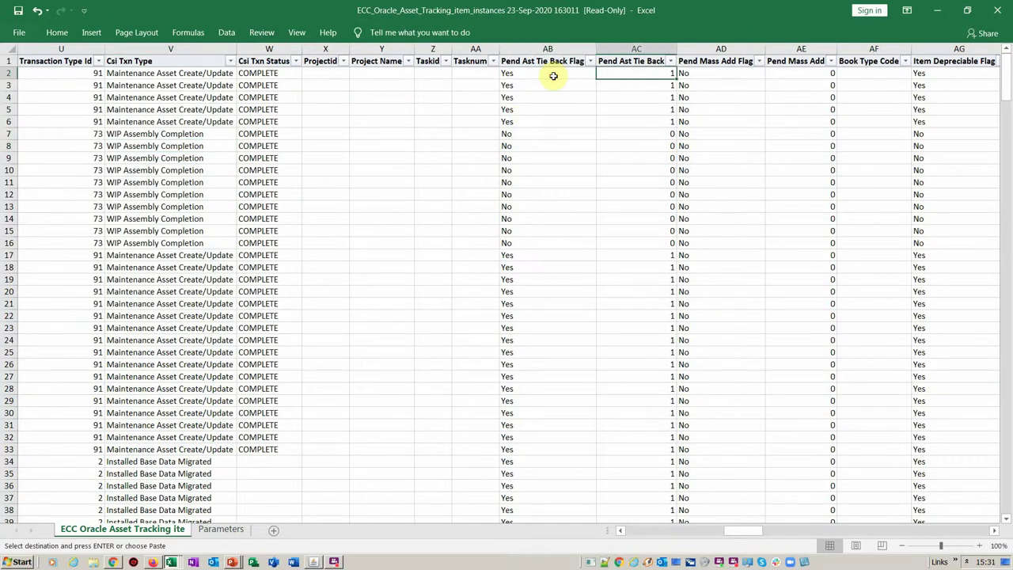
{"action": "key", "text": "Right"}
{"action": "key", "text": "Right"}
{"action": "key", "text": "Right"}
{"action": "key", "text": "Right"}
{"action": "key", "text": "Right"}
{"action": "key", "text": "Right"}
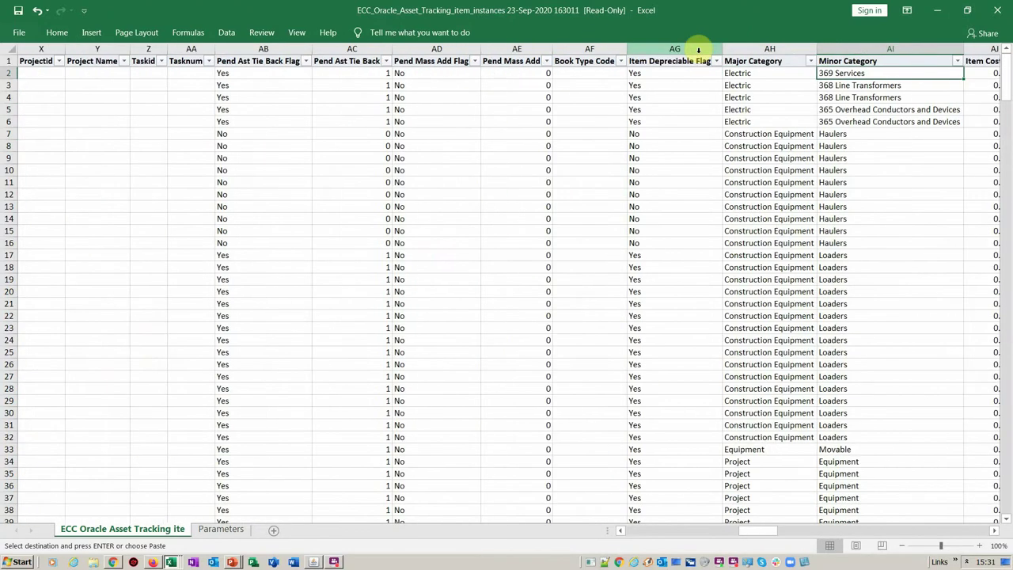
{"action": "key", "text": "Right"}
{"action": "key", "text": "Right"}
Step: Switch back to Oracle Applications and close the Blitz Report windows to return to the Asset Tracking Super User Navigator
{"action": "key", "text": "alt+Tab"}
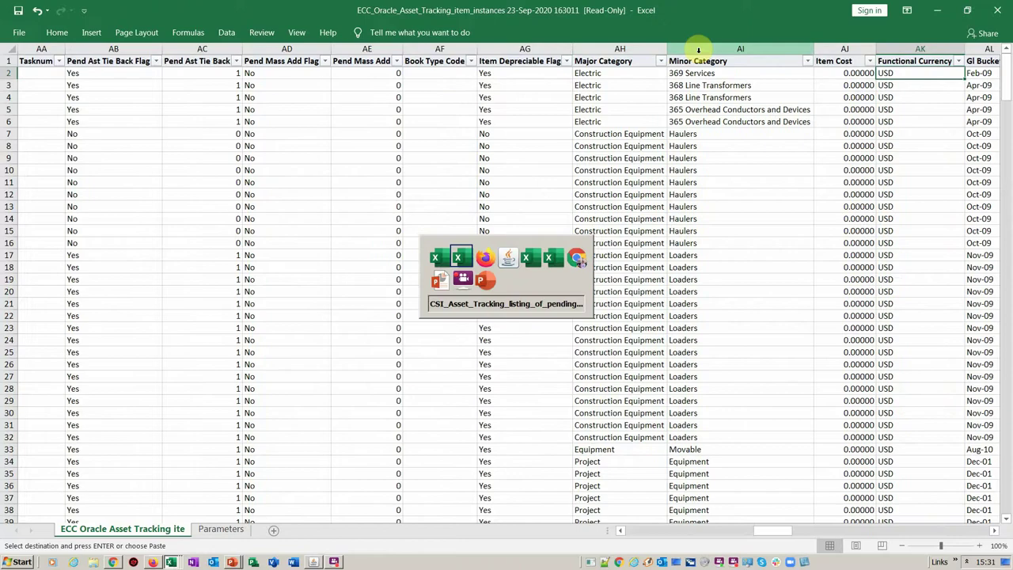
{"action": "key", "text": "alt+Tab"}
{"action": "key", "text": "alt+Tab"}
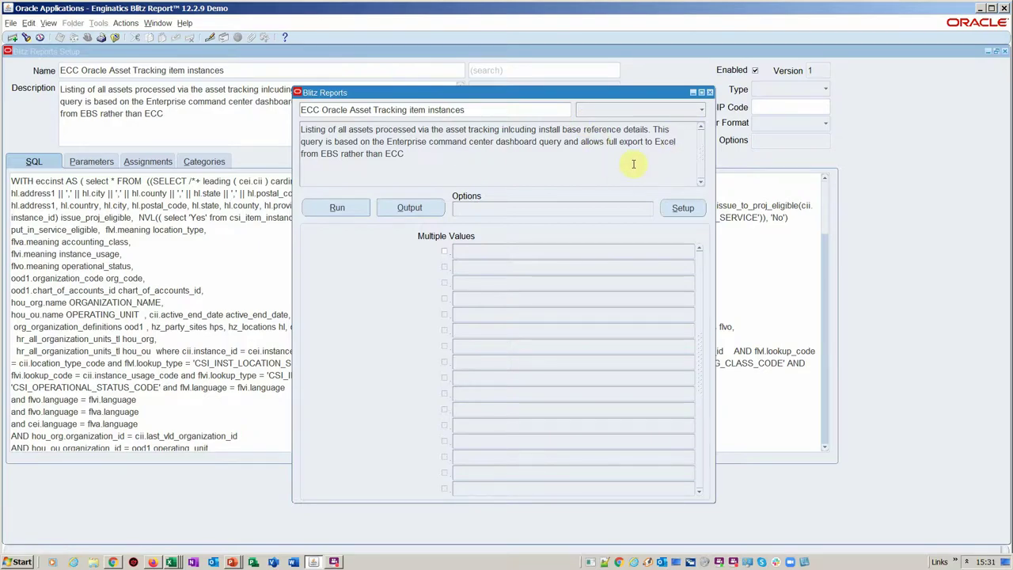
{"action": "key", "text": "F4"}
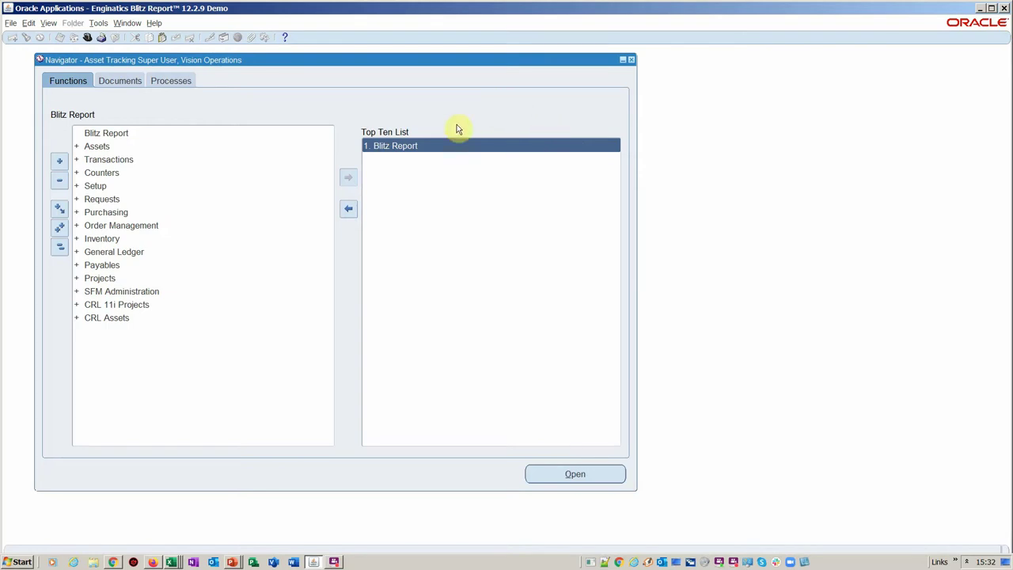
{"action": "mouse_move", "coordinate": [473, 61]}
{"action": "left_mouse_down"}
{"action": "mouse_move", "coordinate": [494, 60]}
{"action": "mouse_move", "coordinate": [485, 66]}
{"action": "left_mouse_up"}
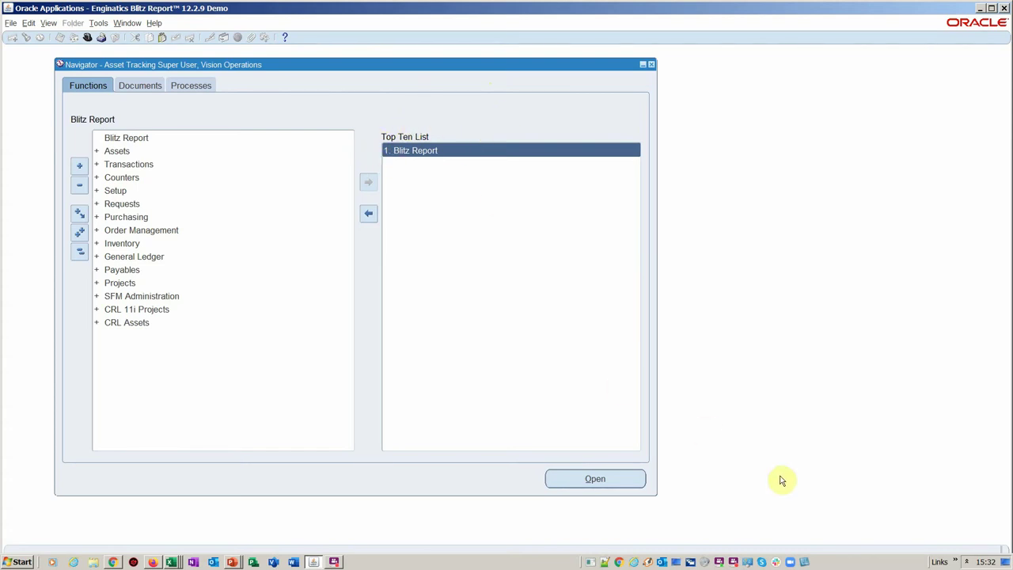
{"action": "key", "text": "alt+Tab"}
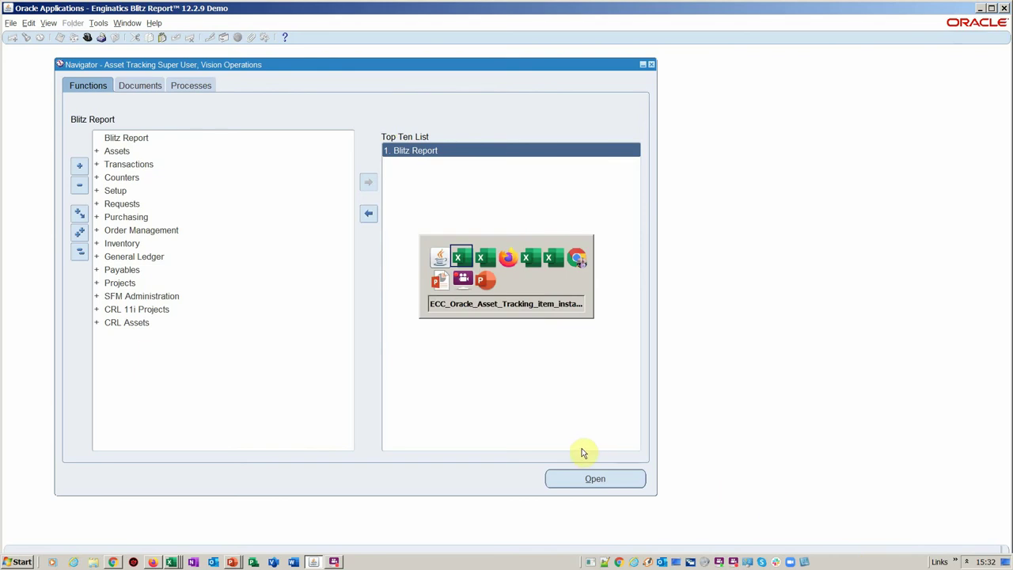
{"action": "key", "text": "Tab"}
{"action": "key", "text": "Tab"}
{"action": "key", "text": "Tab"}
{"action": "key", "text": "Tab"}
{"action": "key", "text": "Tab"}
{"action": "key", "text": "Tab"}
{"action": "key", "text": "Tab"}
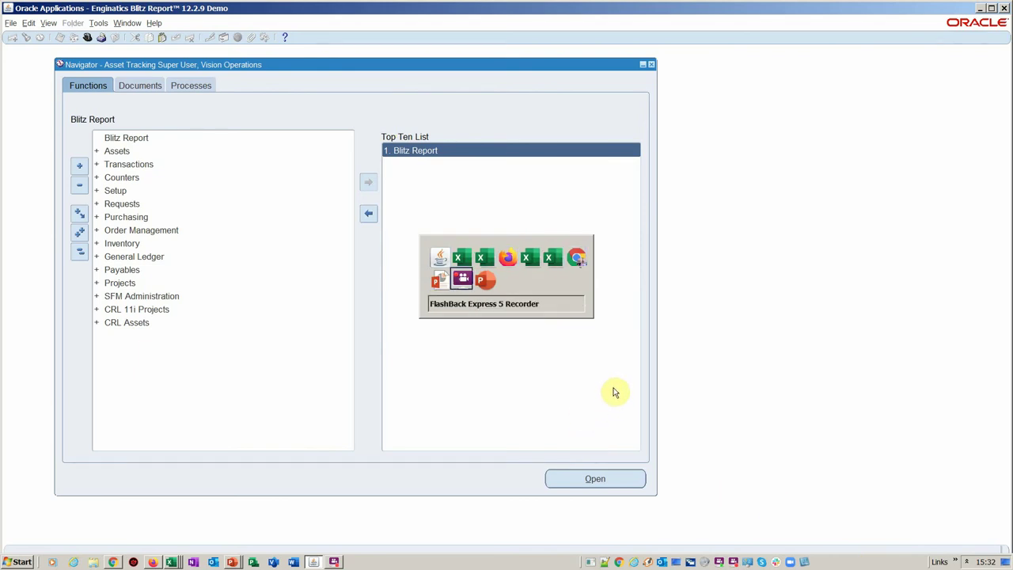